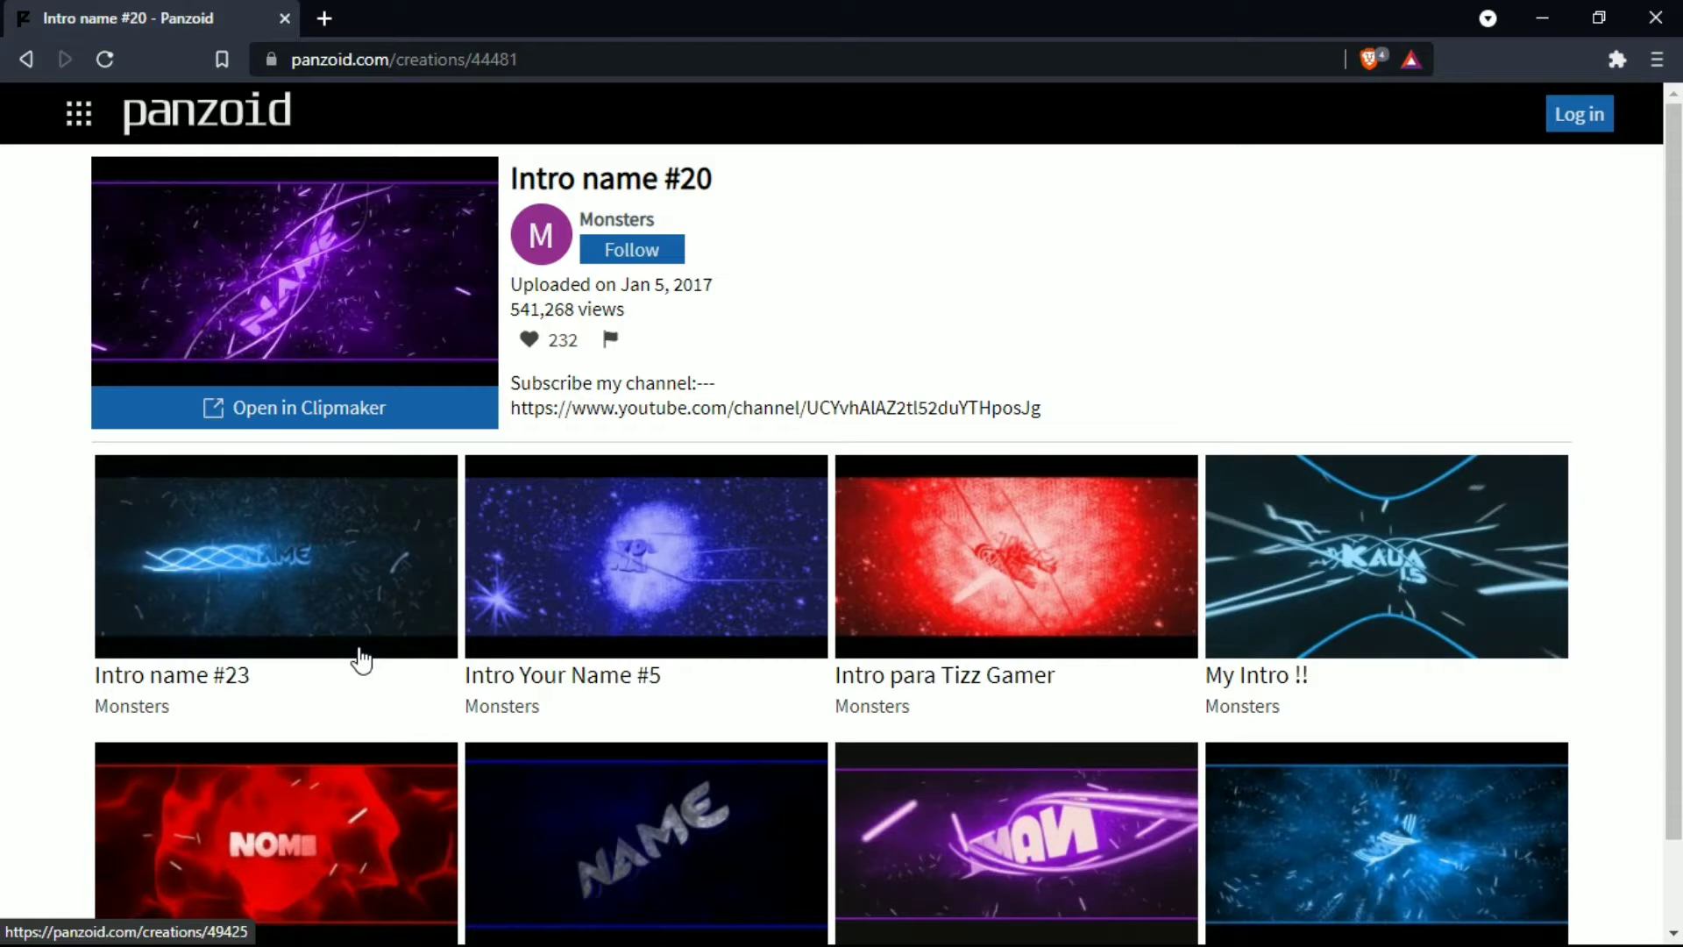
# - Open the "Intro name #20" template in Clipmaker and preview its animation up to the NAME text
pyautogui.click(312, 419)
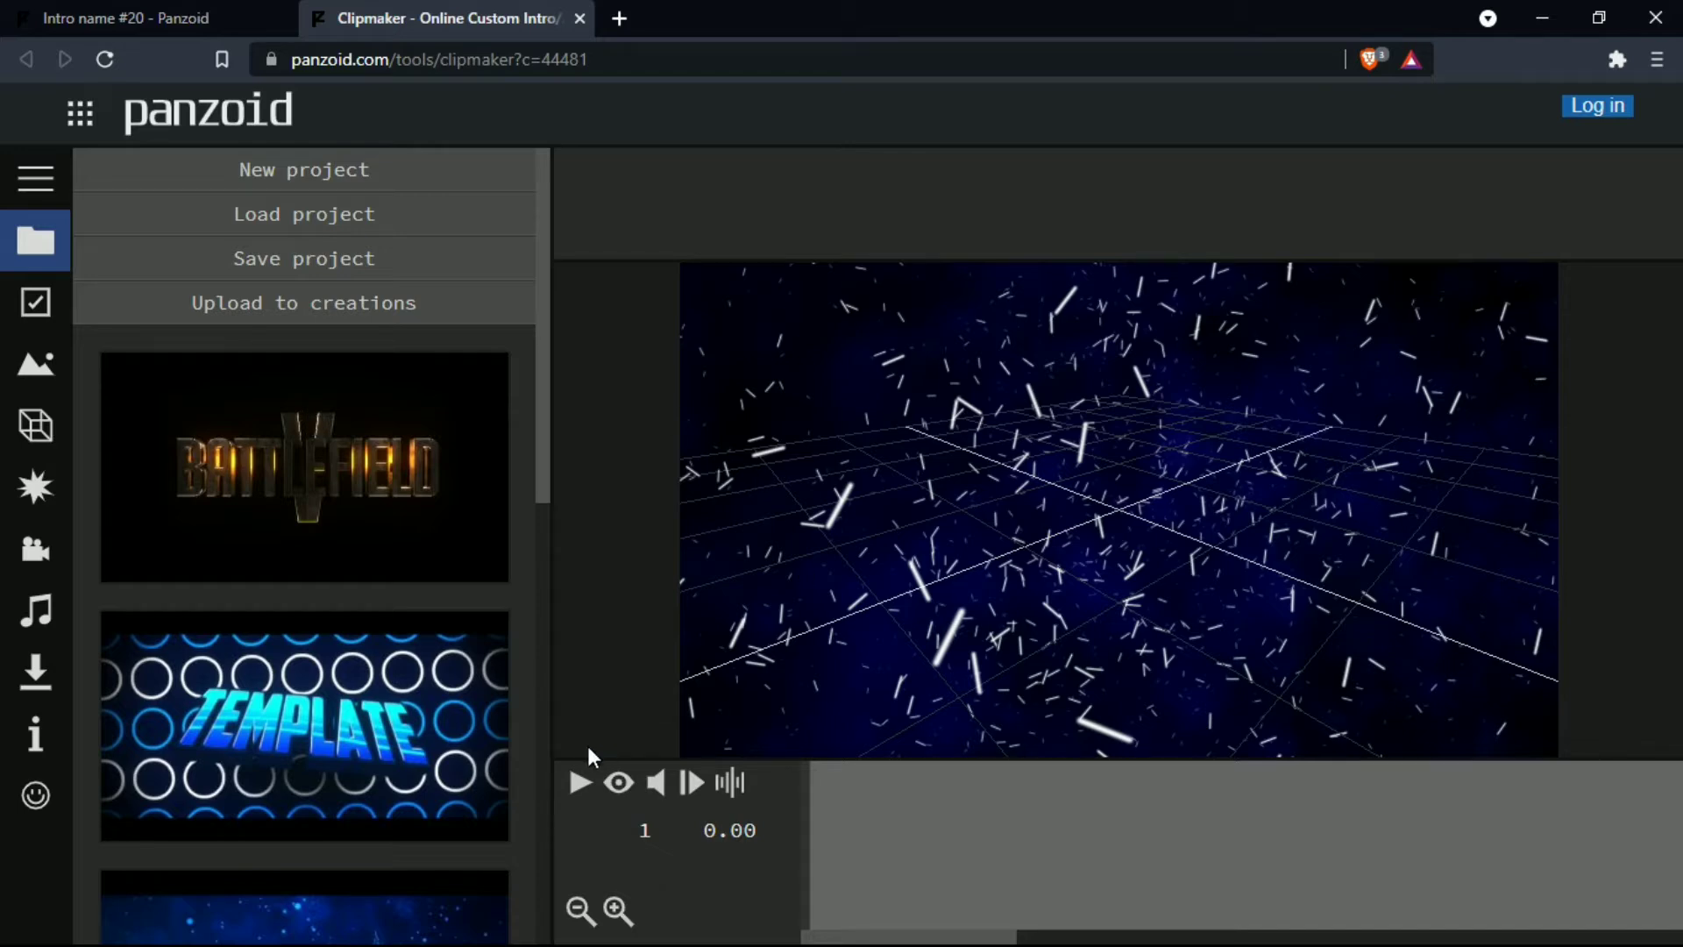
pyautogui.click(581, 784)
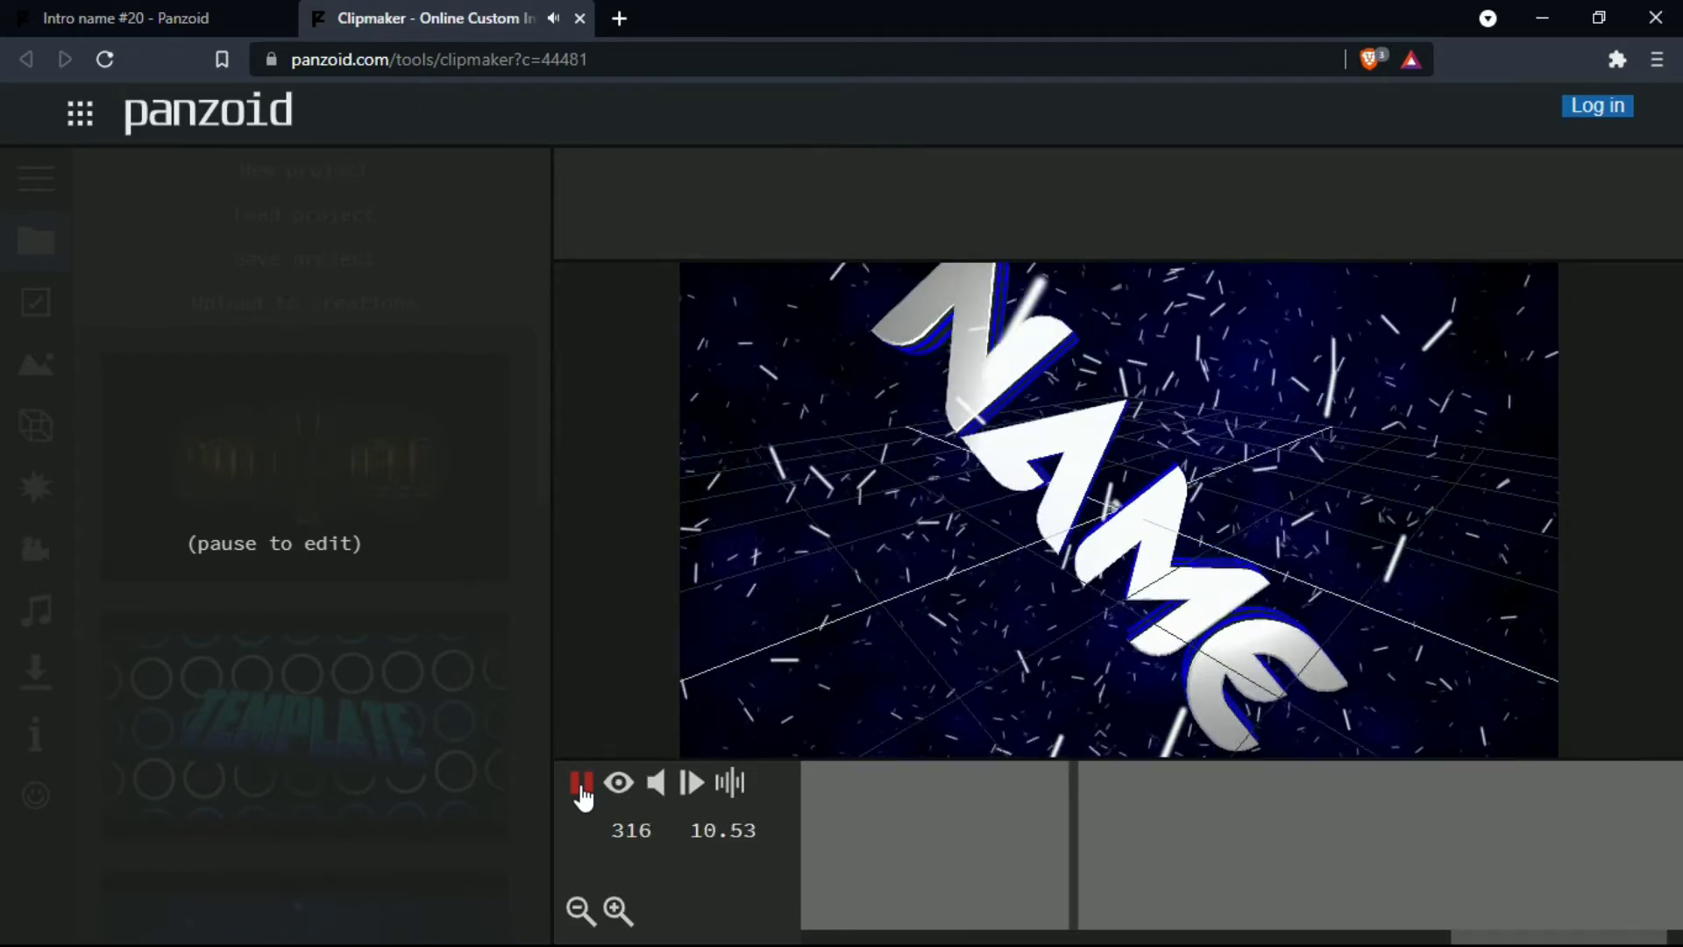
pyautogui.click(581, 793)
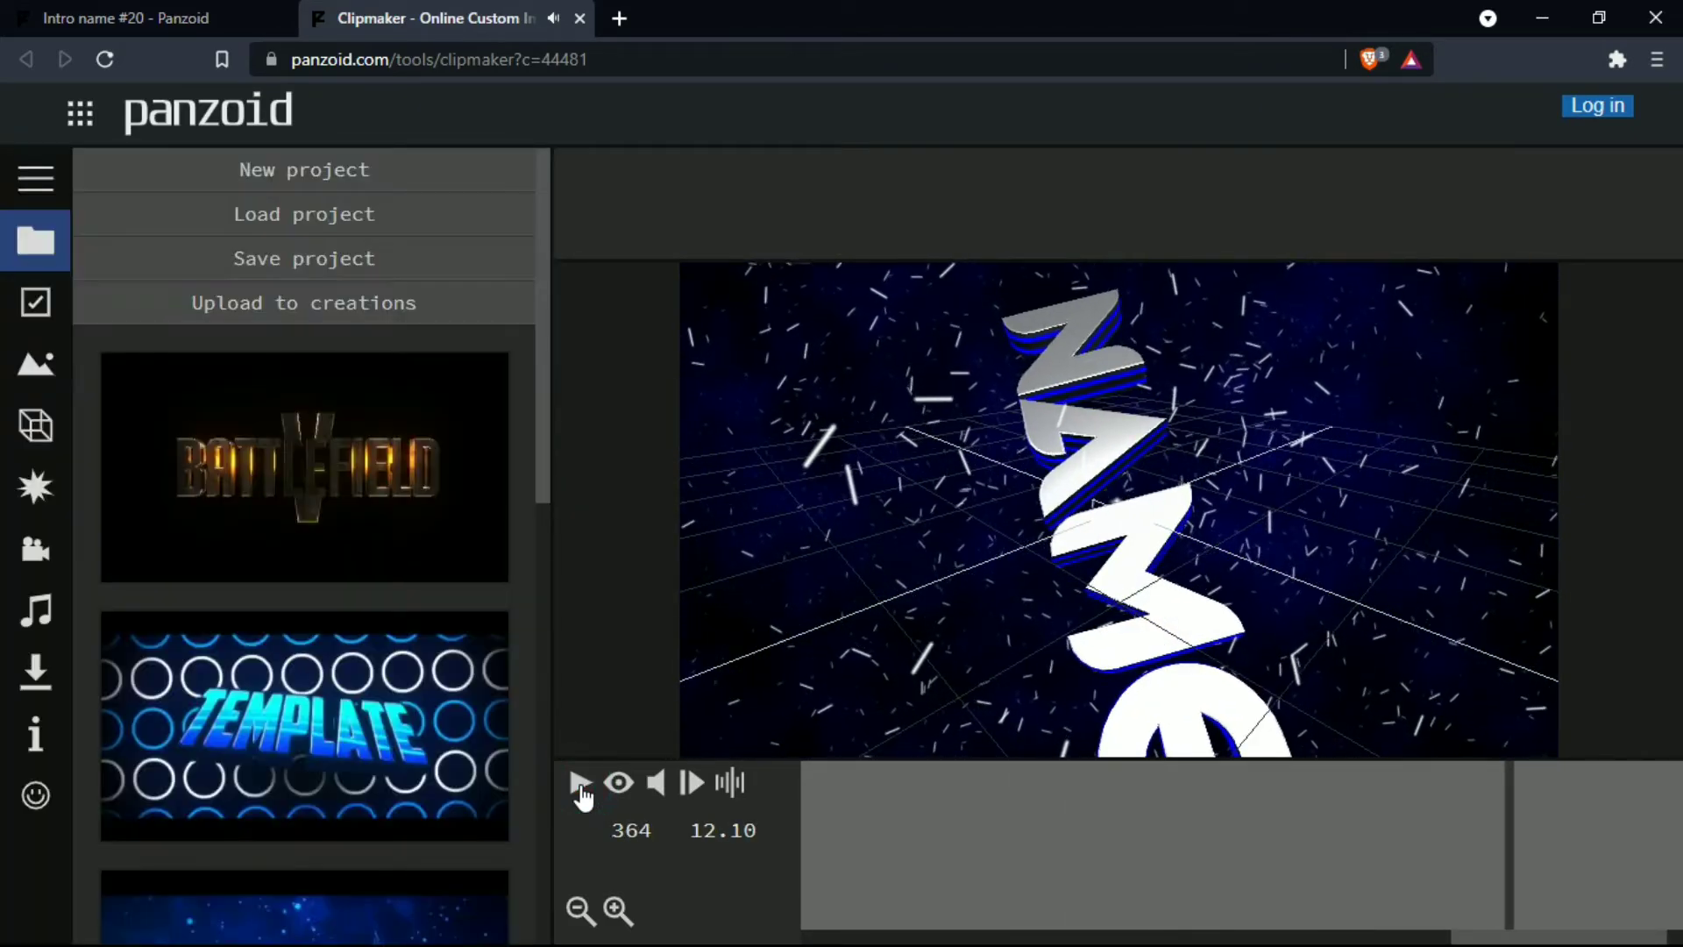
pyautogui.click(999, 842)
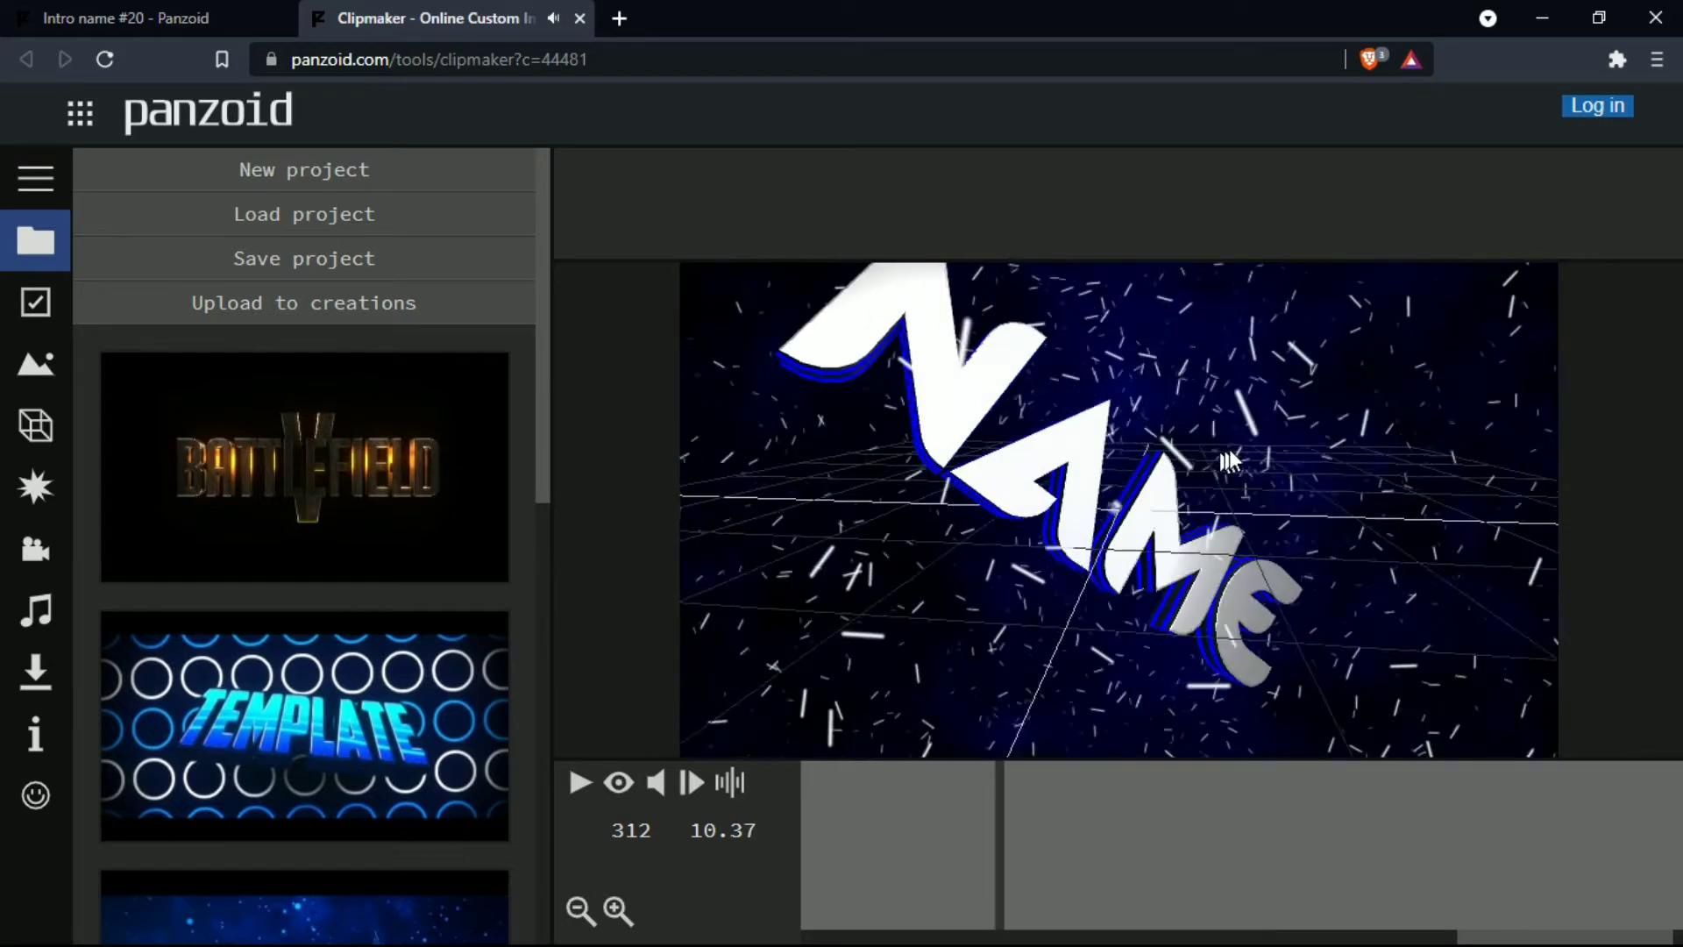
pyautogui.moveTo(1011, 491); pyautogui.dragTo(1084, 471)
# - Change the first NAME text object in the Name group to "Technical Mams"
pyautogui.click(34, 359)
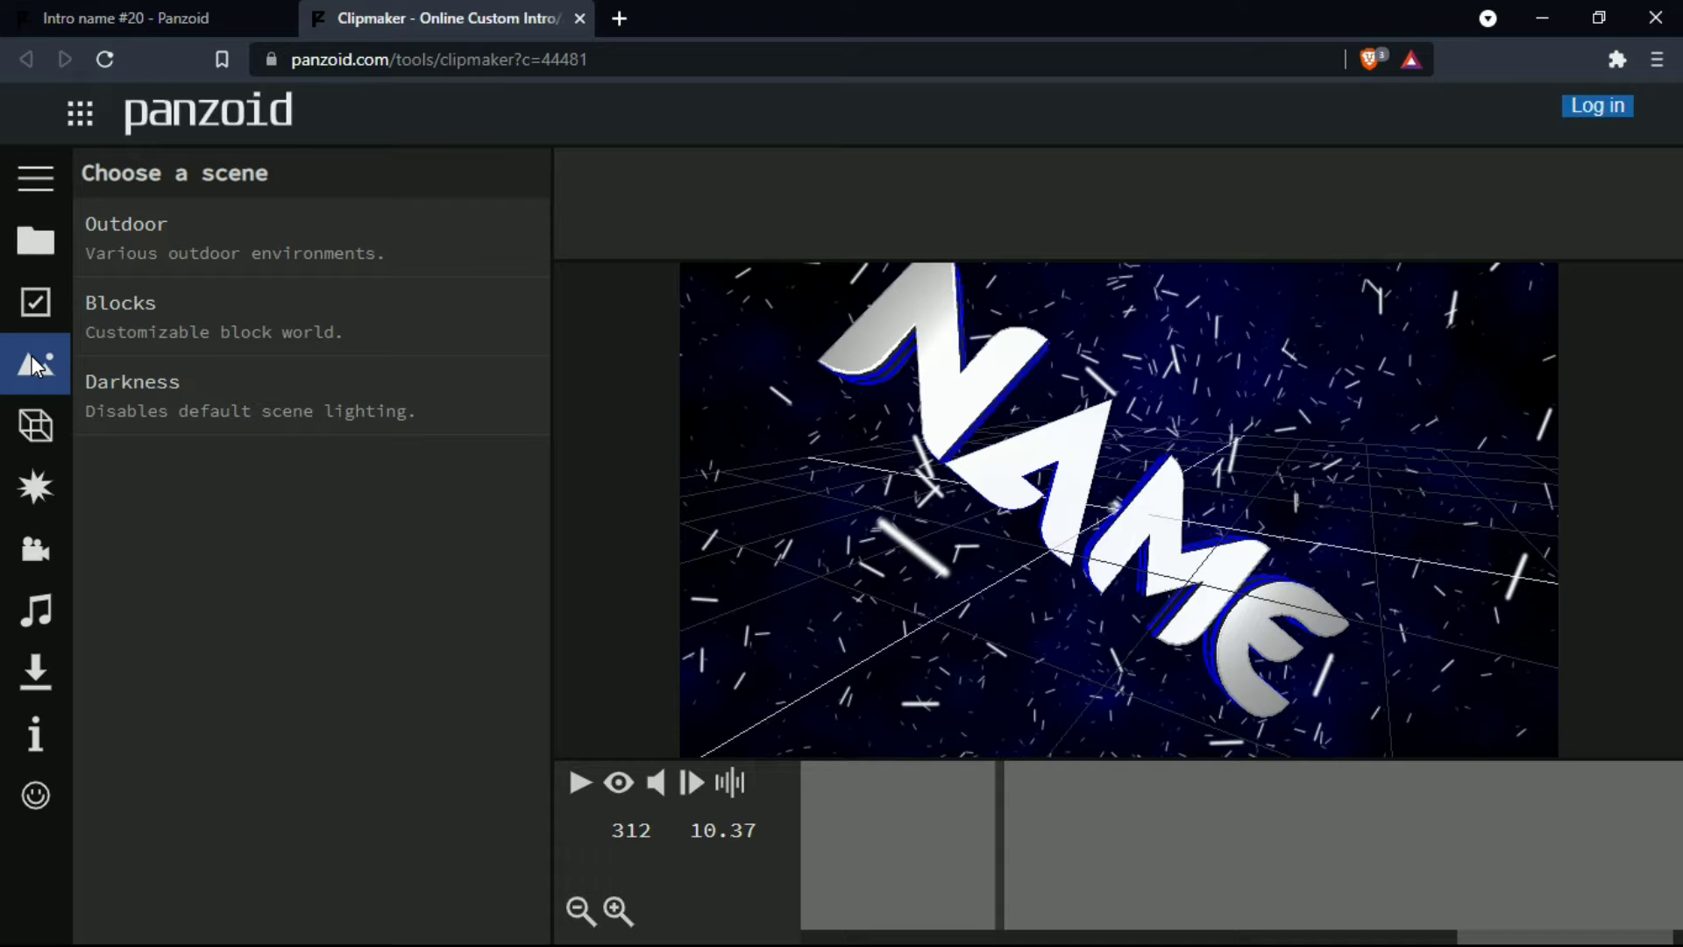
pyautogui.click(31, 425)
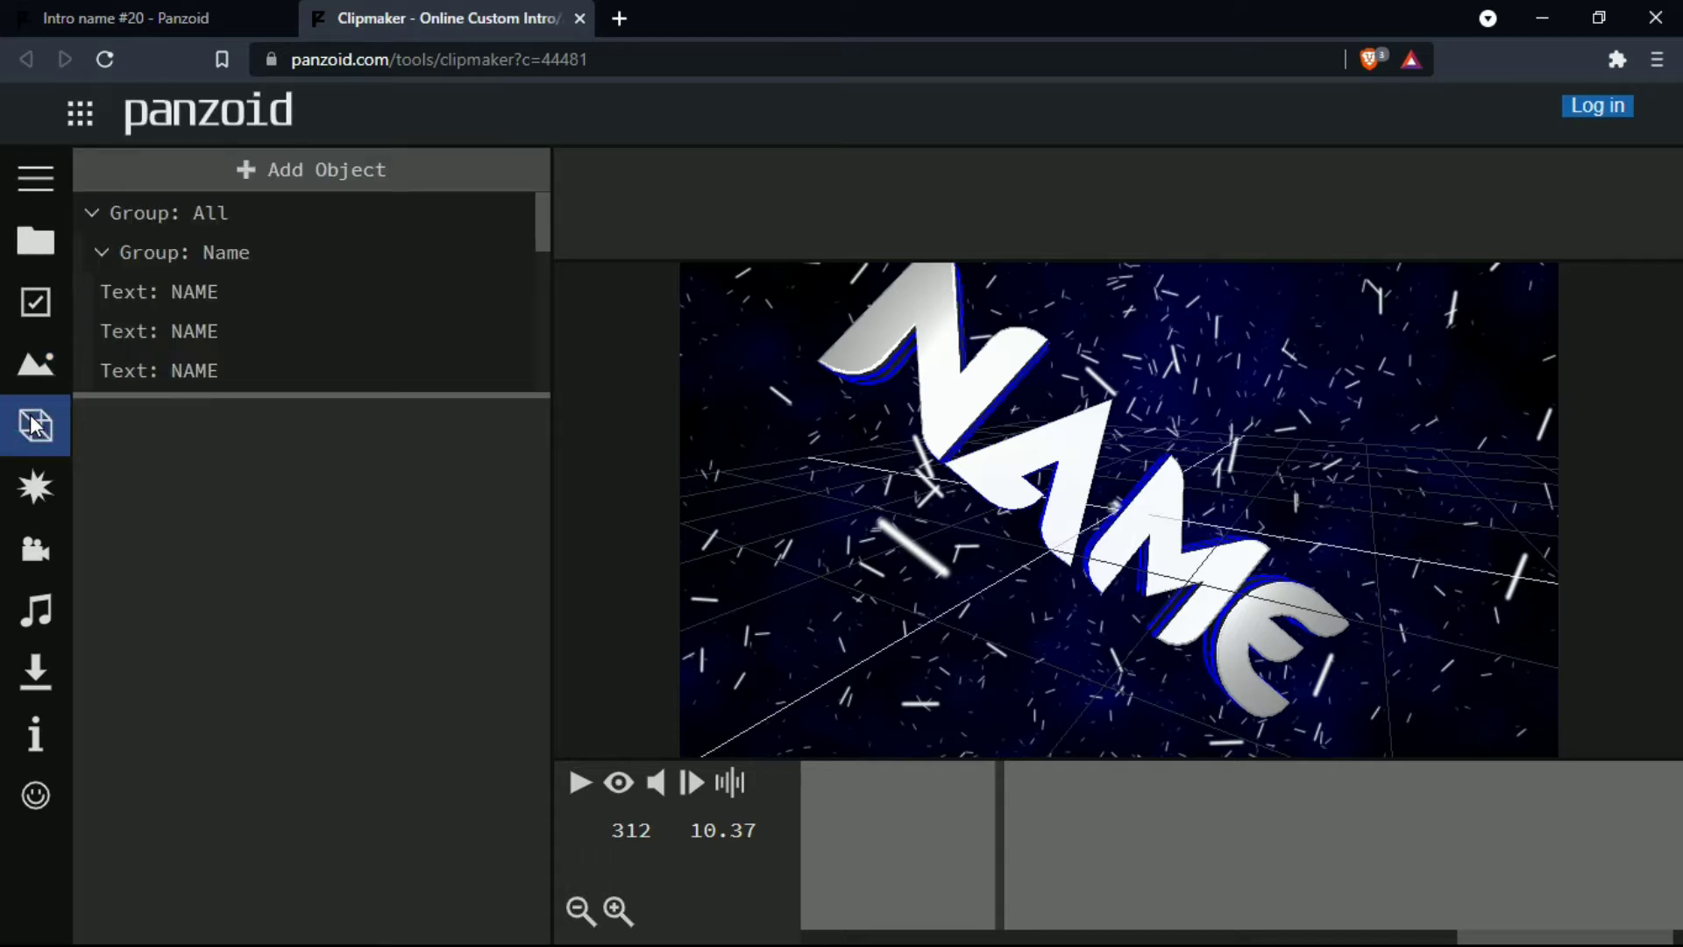
pyautogui.click(213, 293)
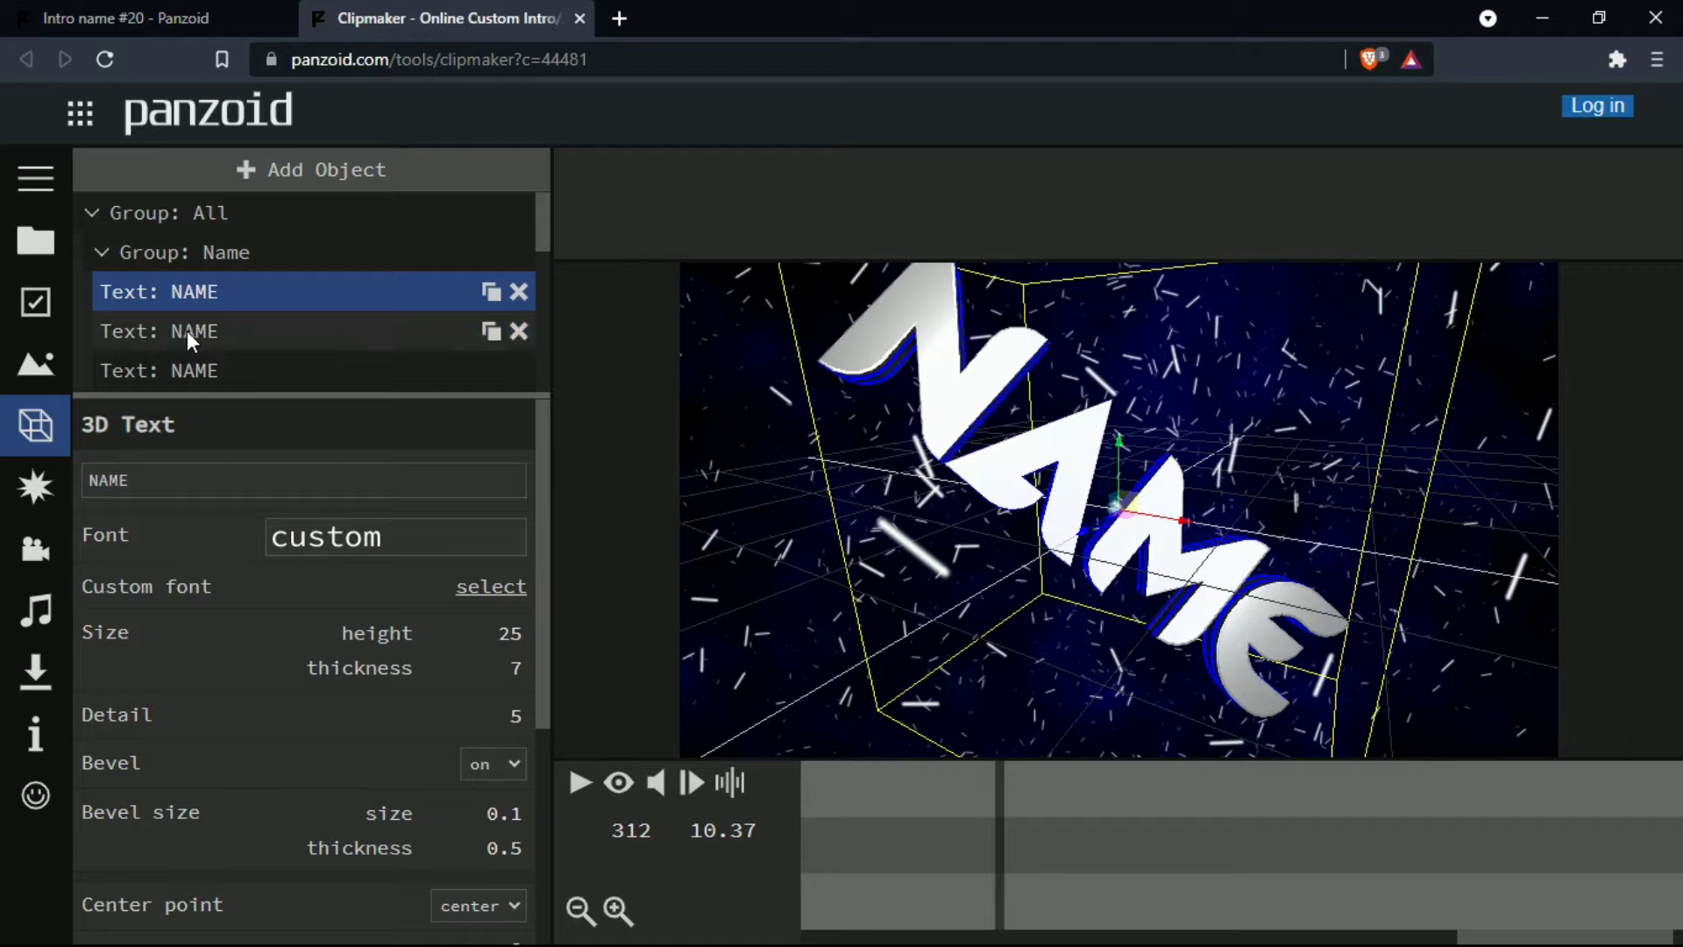
pyautogui.click(137, 483)
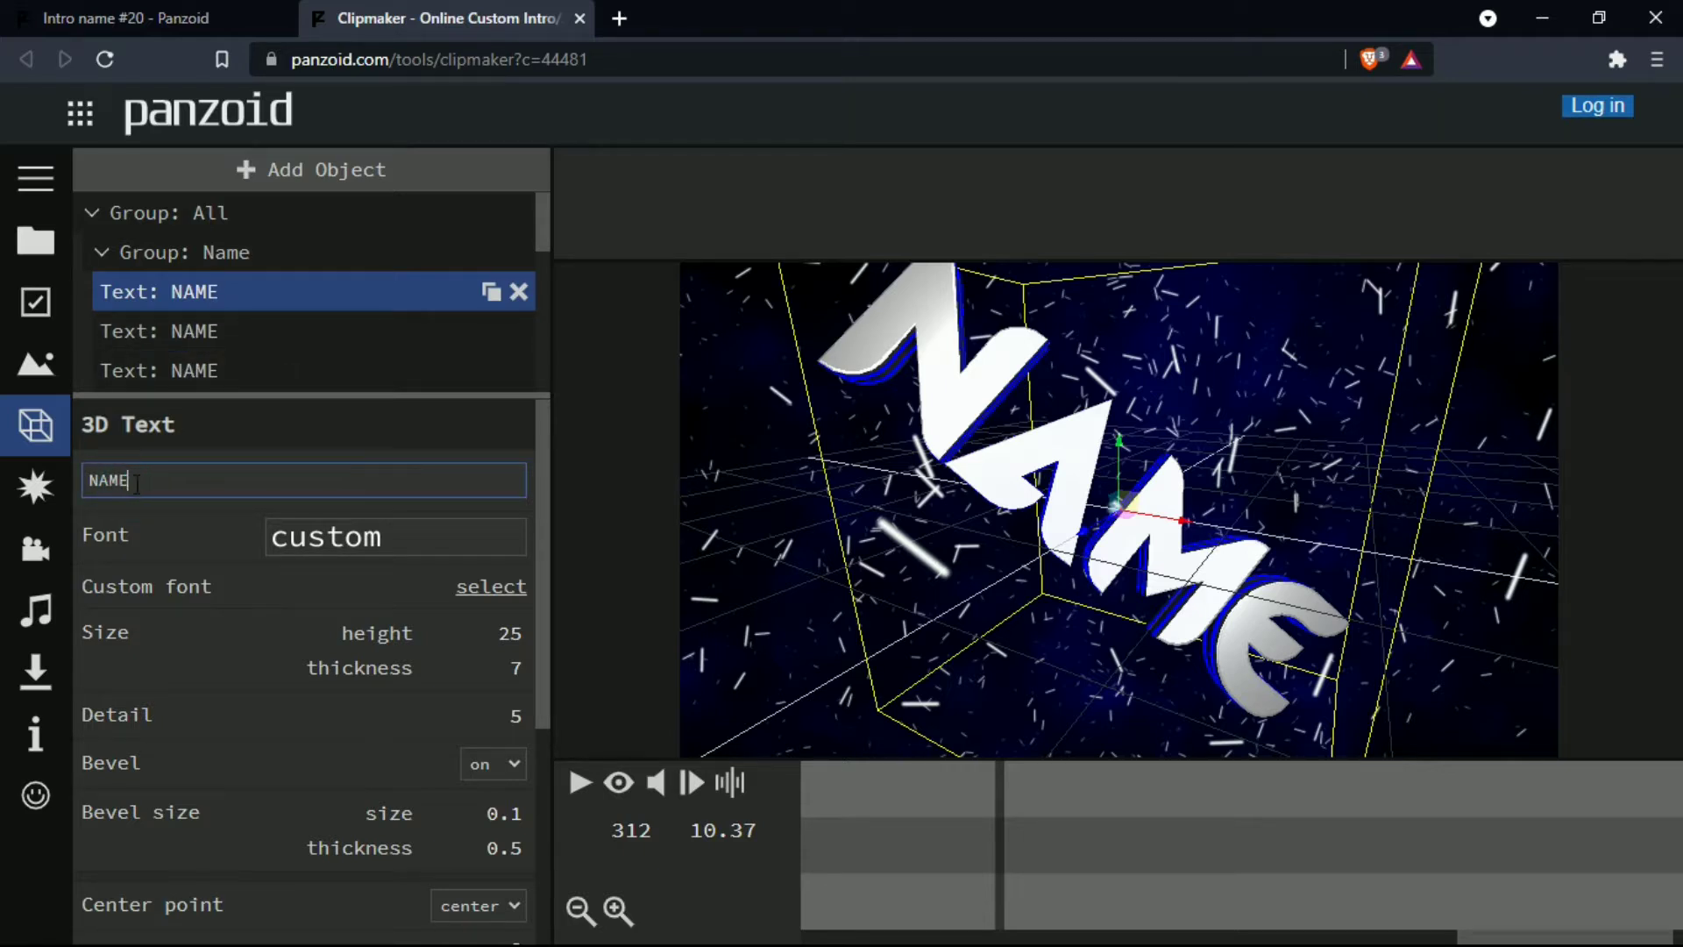
pyautogui.press('BackSpace')
pyautogui.press('BackSpace')
pyautogui.press('BackSpace')
pyautogui.press('BackSpace')
pyautogui.write('Technical Mams')
pyautogui.press('Return')
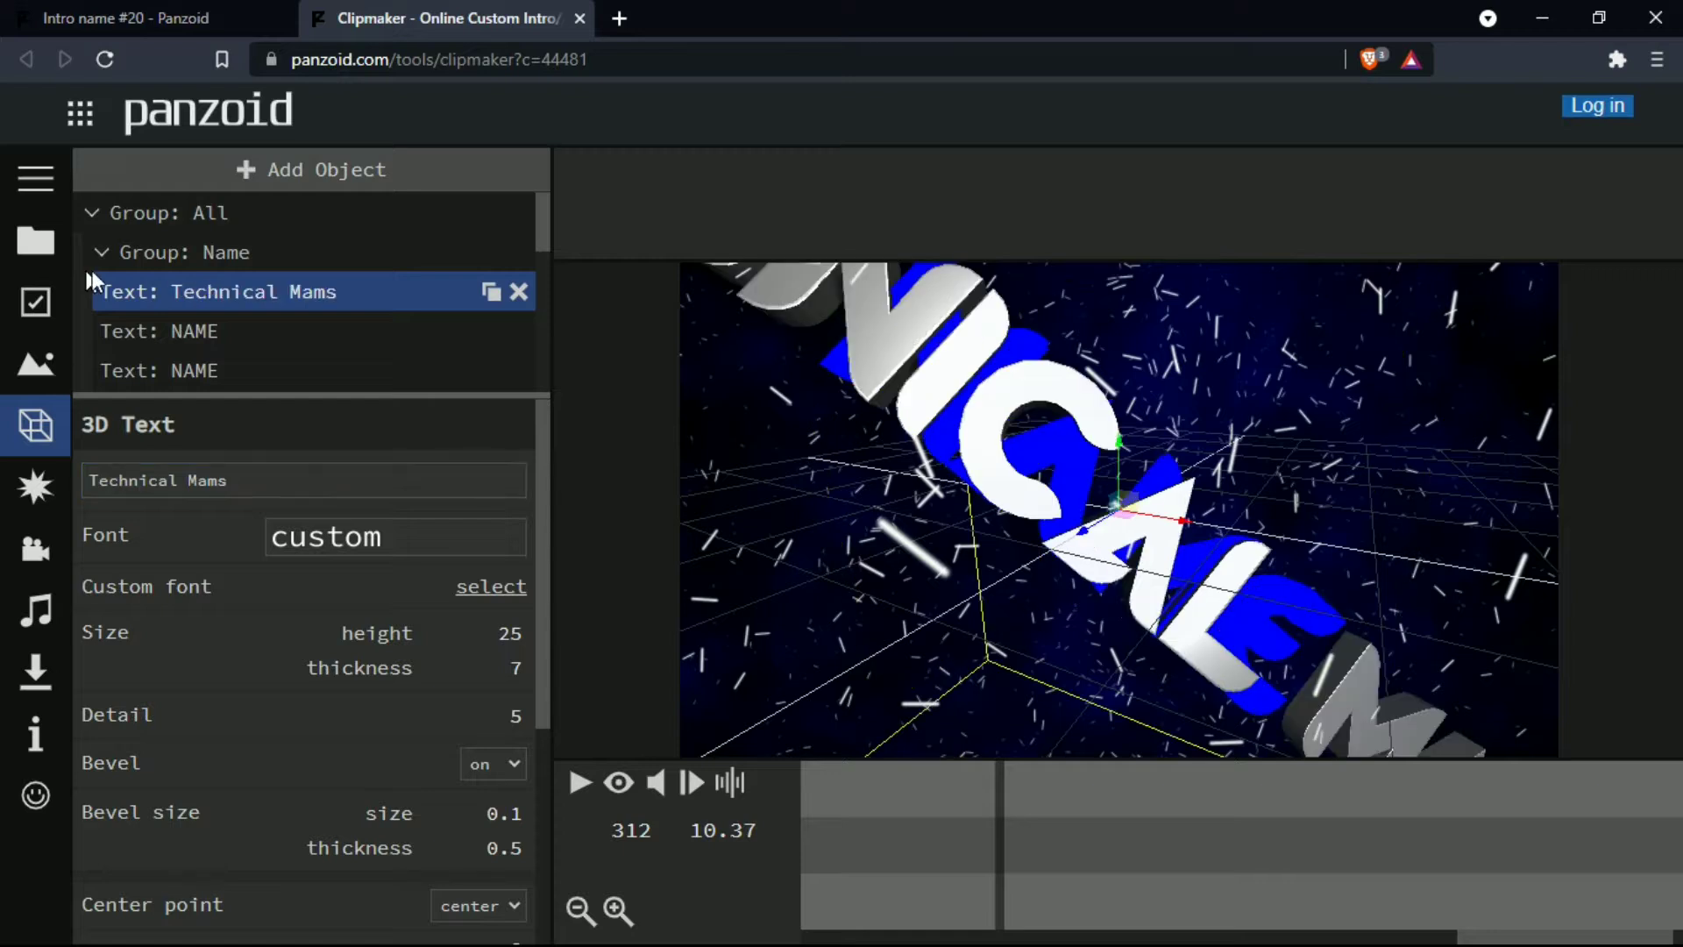
# - Replace the wording of the second text object in the Name group with "Technical Mams"
pyautogui.click(264, 327)
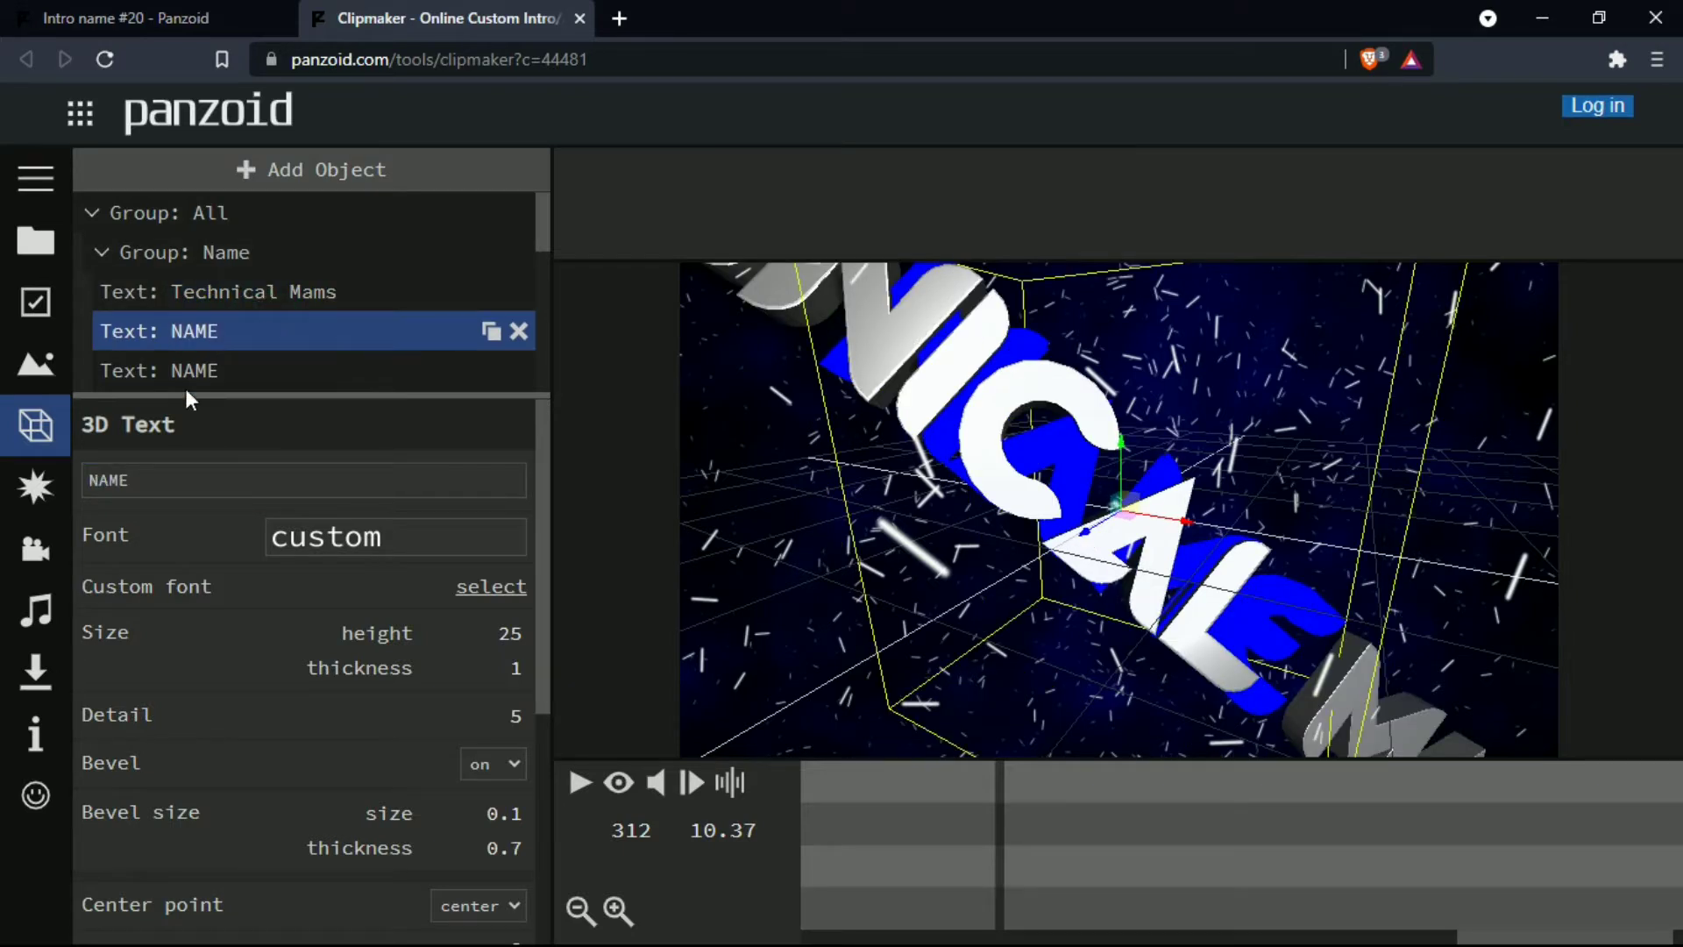
pyautogui.click(132, 476)
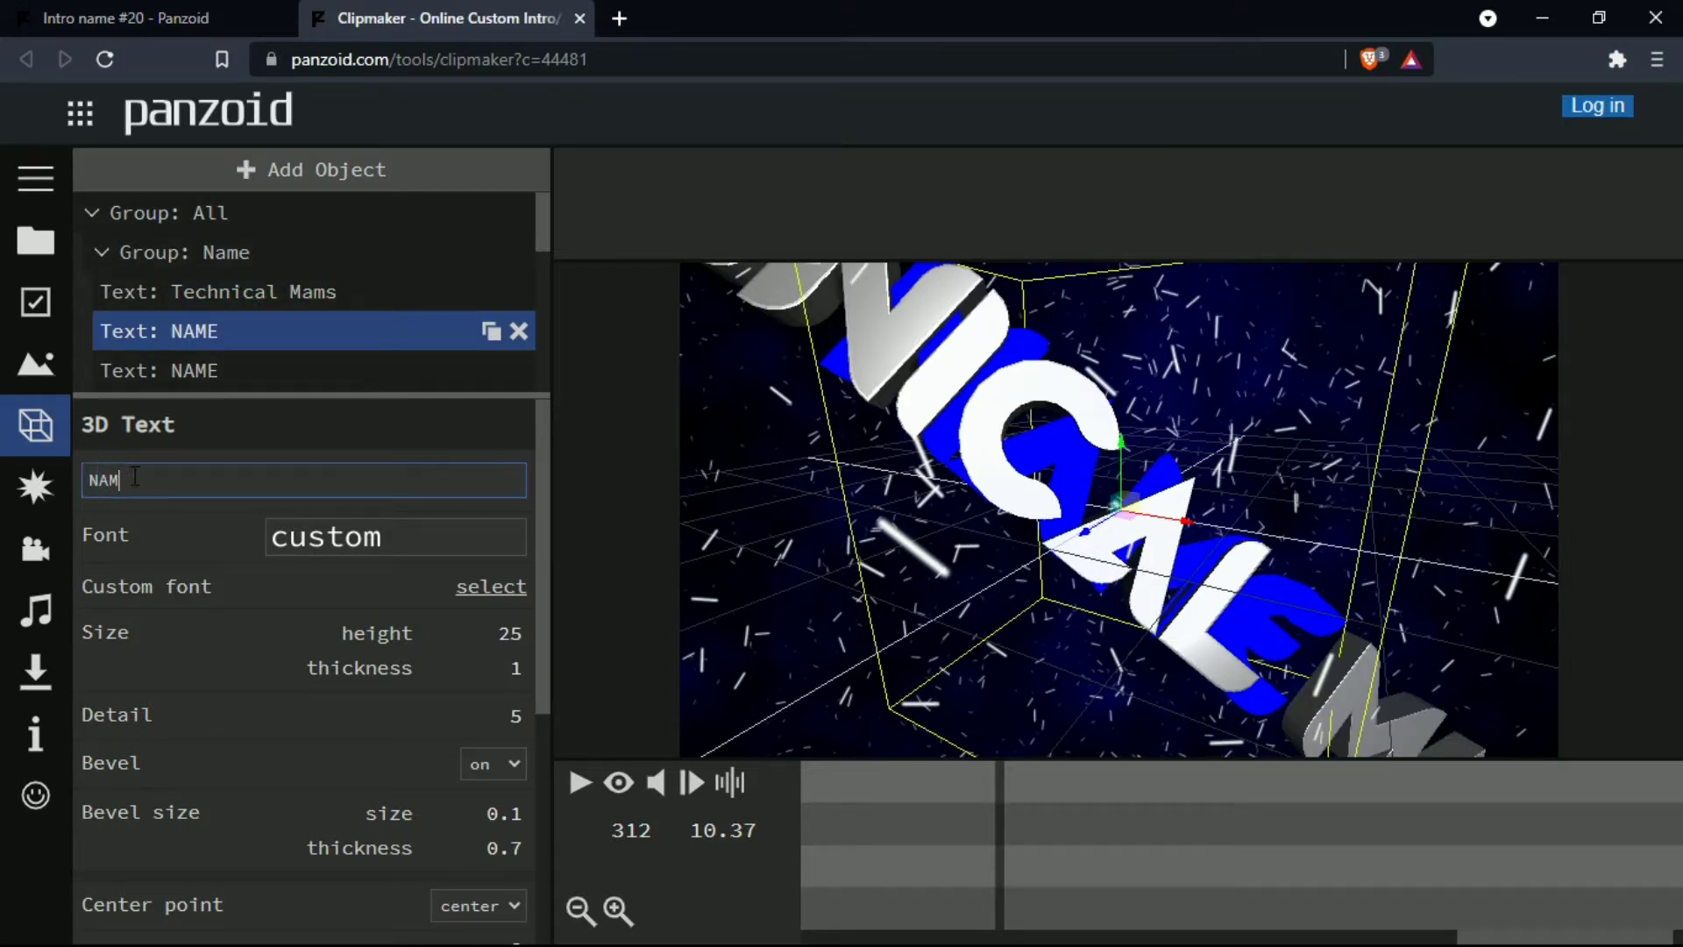
pyautogui.press('BackSpace')
pyautogui.press('BackSpace')
pyautogui.write('Technical Mams')
pyautogui.press('Return')
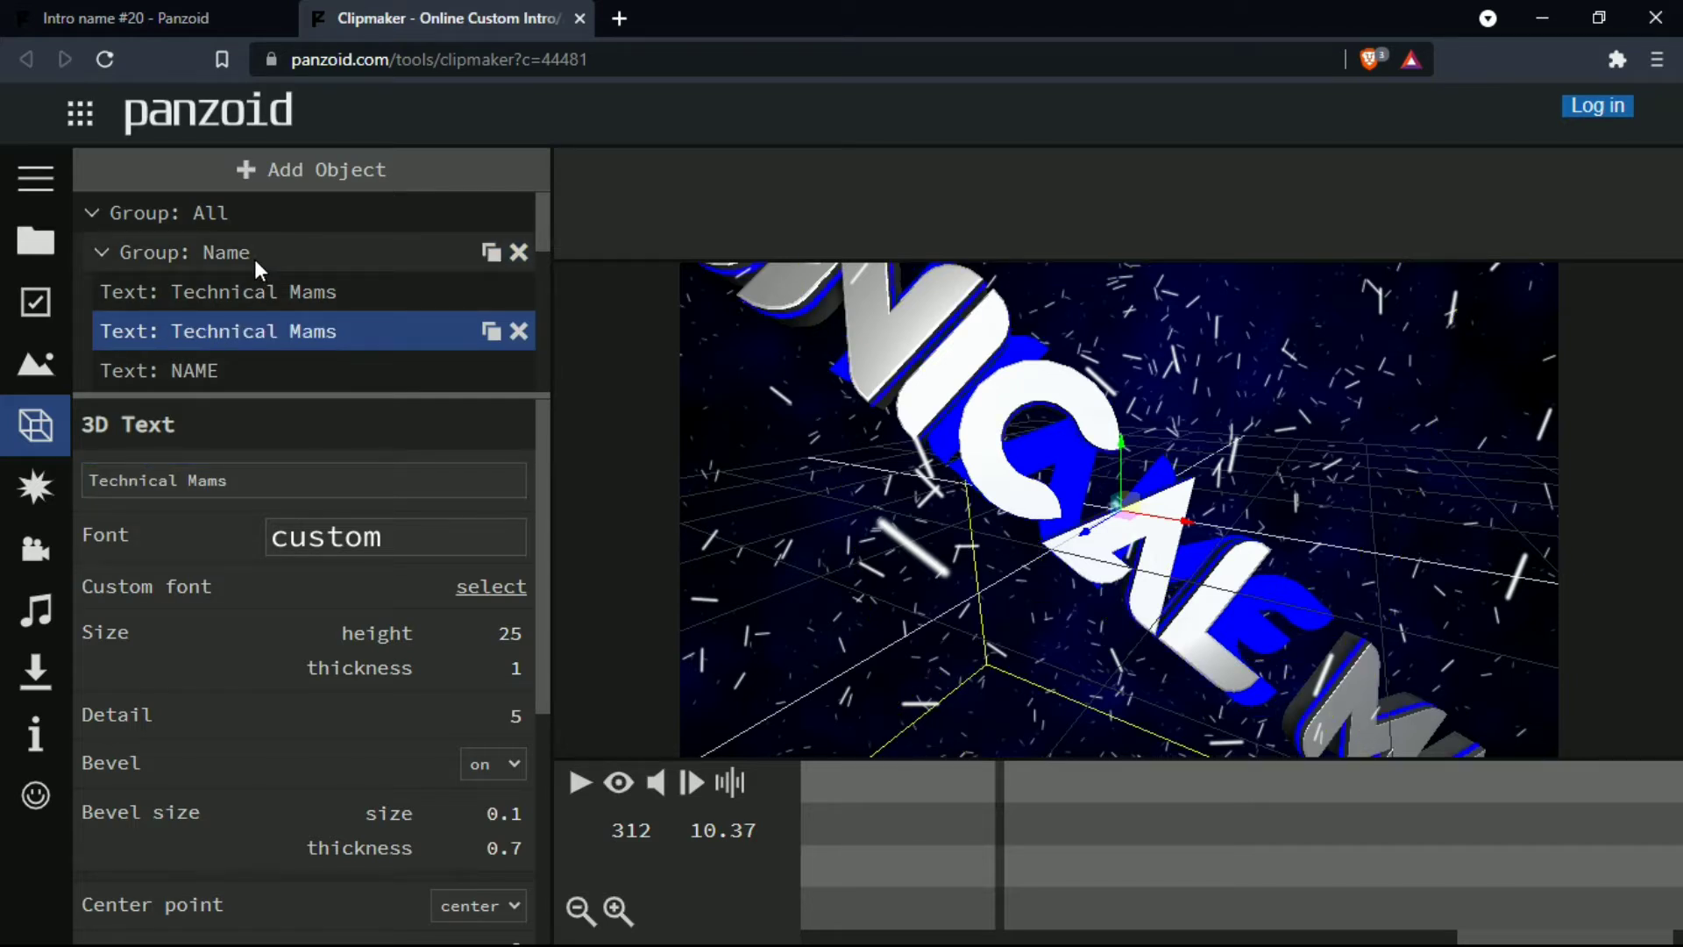
# - Set the third text object, the remaining NAME layer visible in the Name group, to "Technical Mams"
pyautogui.click(219, 370)
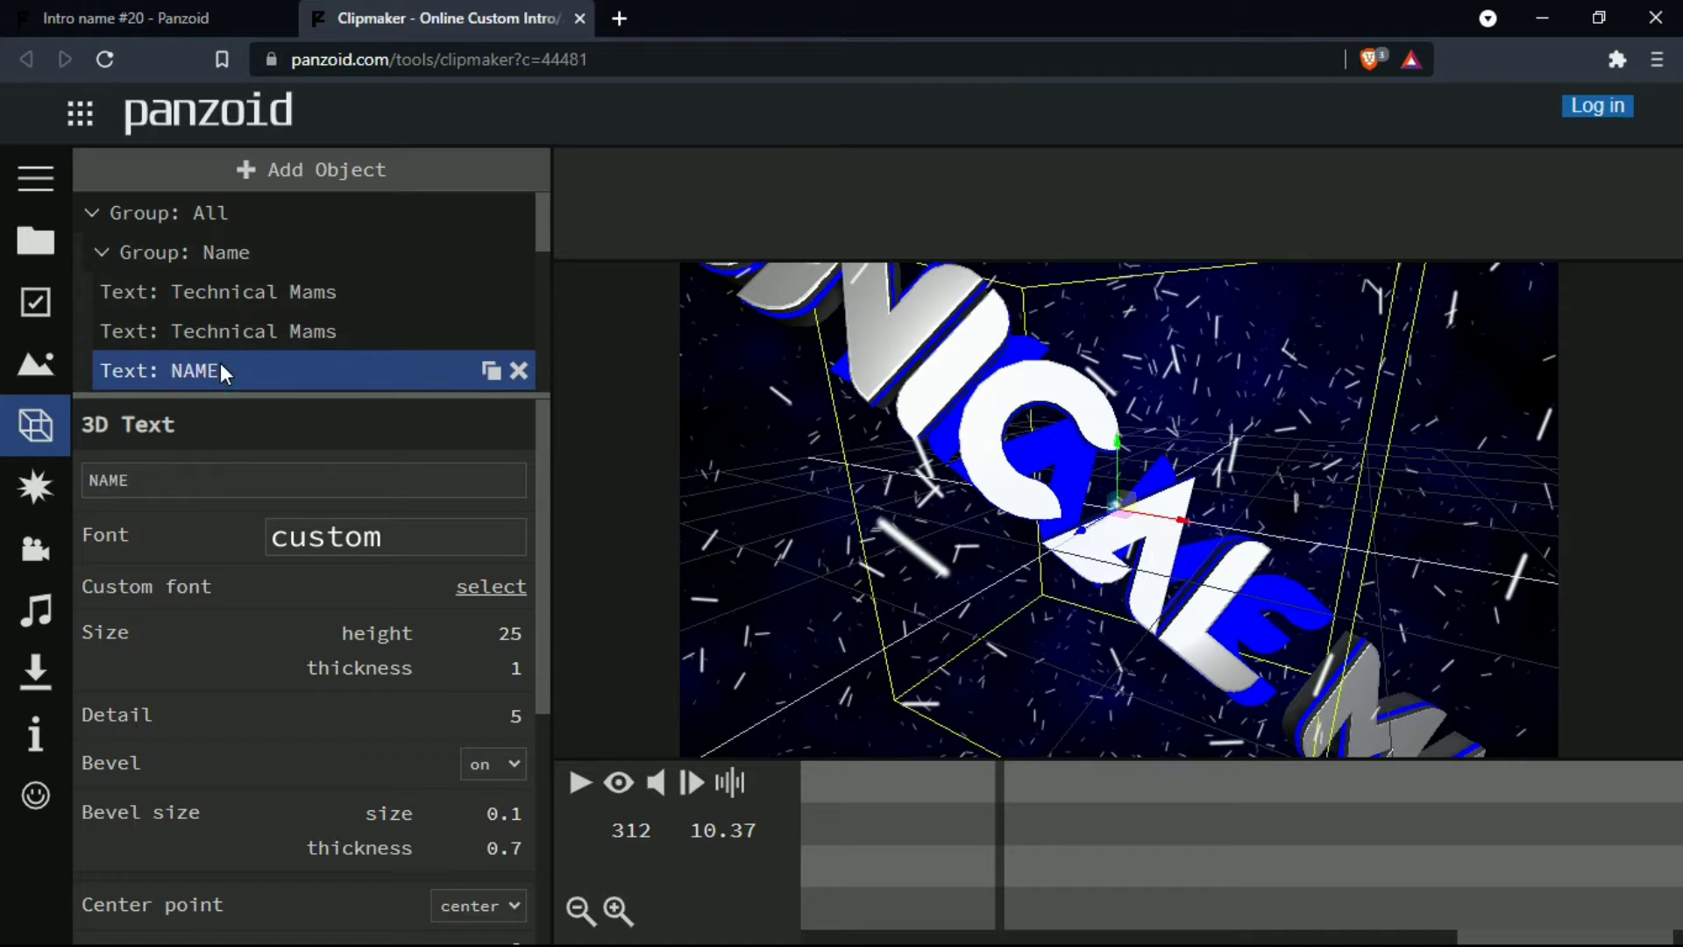
pyautogui.click(154, 474)
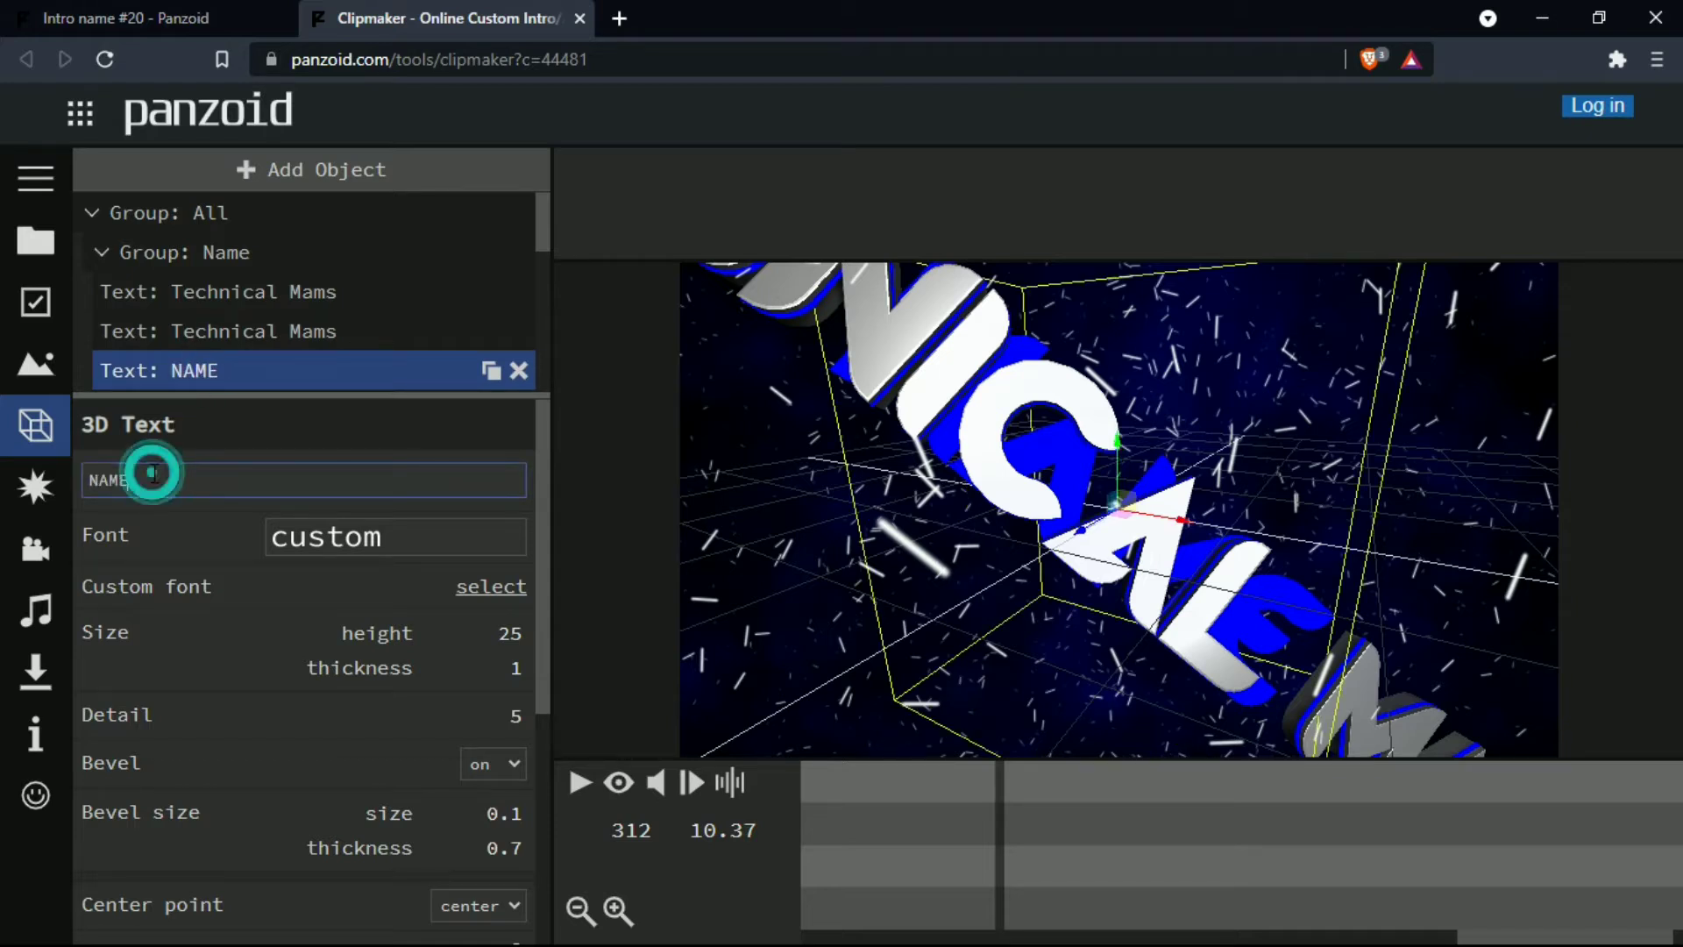
pyautogui.press('BackSpace')
pyautogui.press('BackSpace')
pyautogui.press('BackSpace')
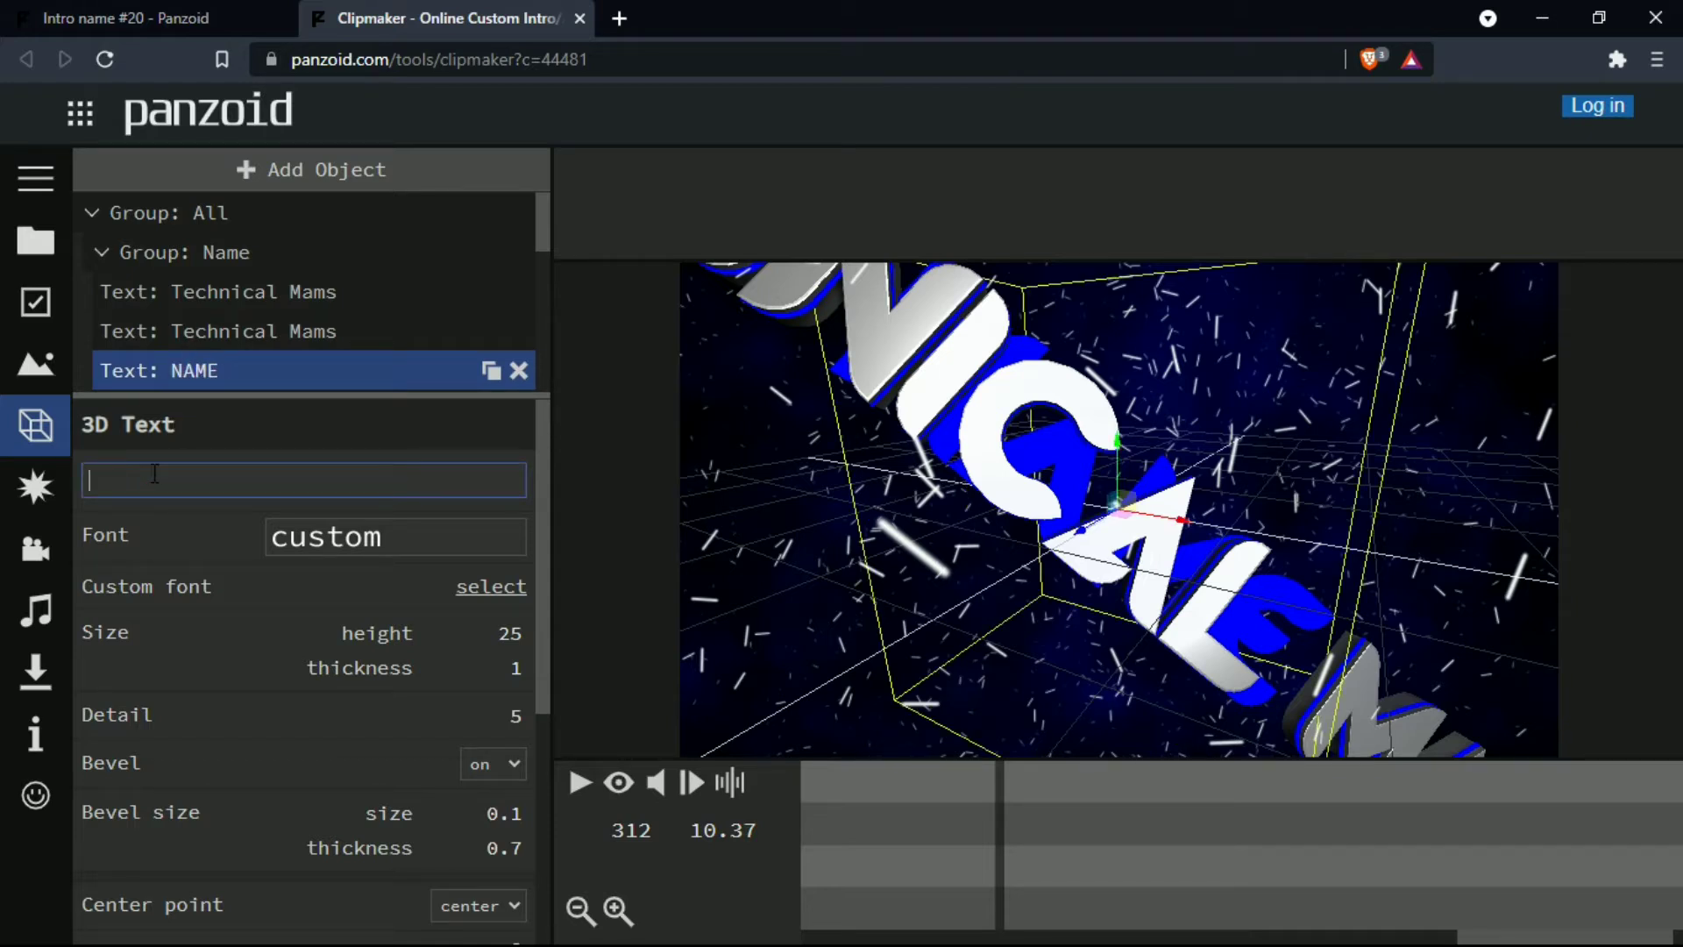
pyautogui.write('Technical Mams')
pyautogui.press('Return')
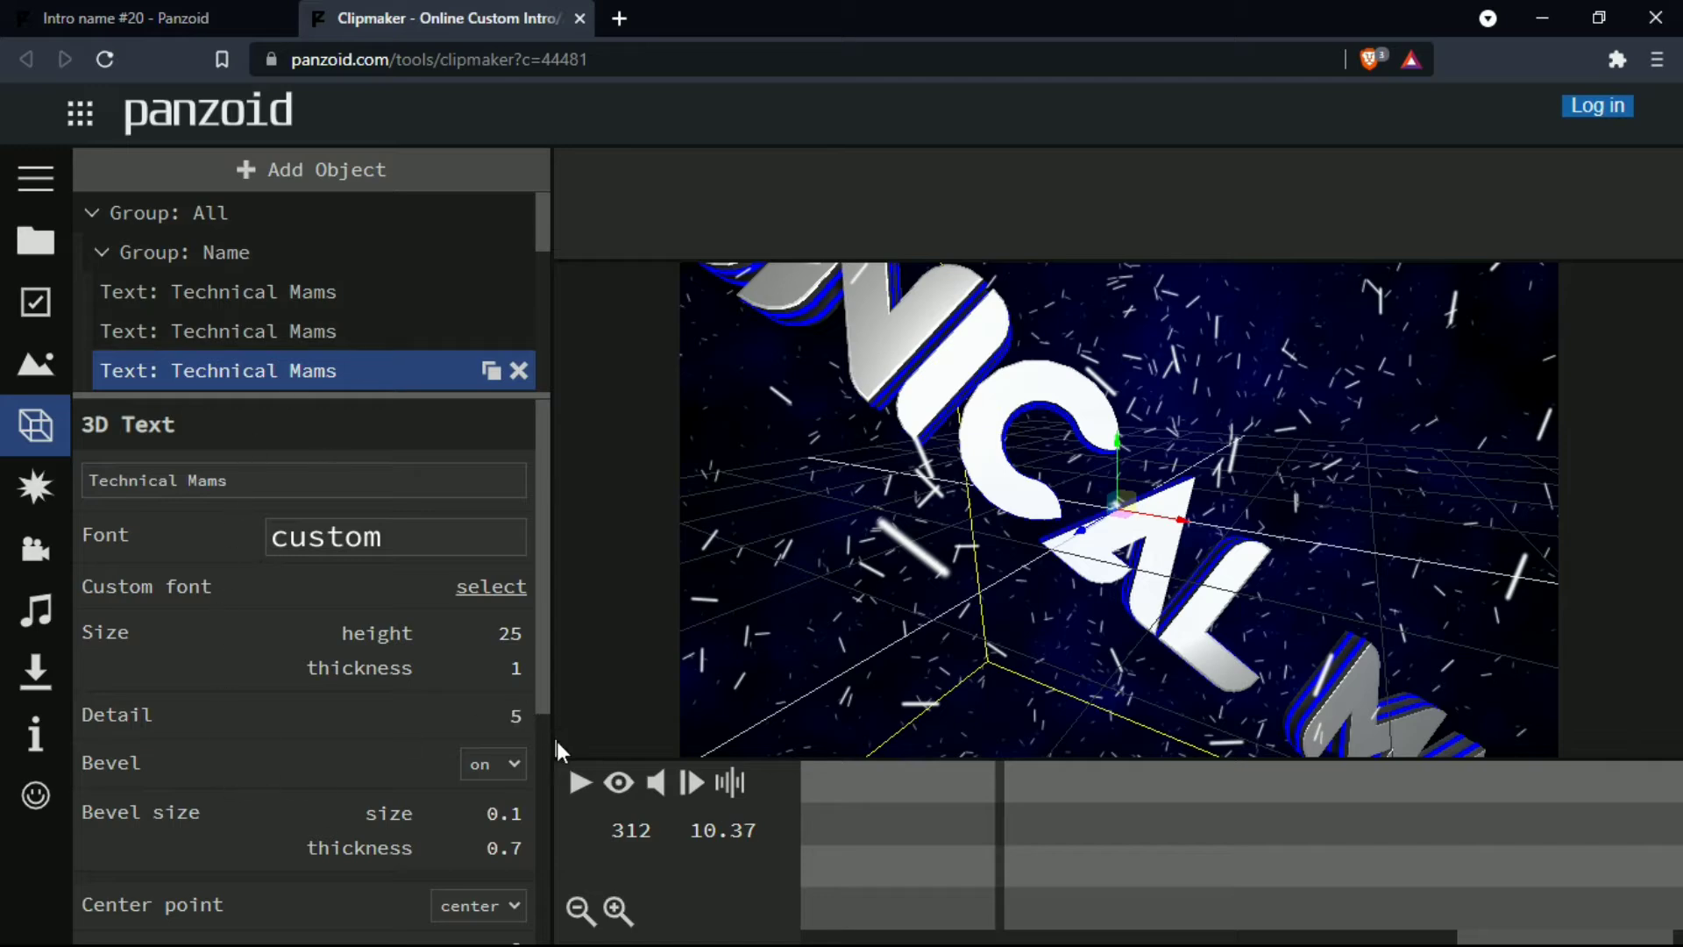
# - Play back the intro to check how the new text fits the animation, and stop it
pyautogui.click(579, 782)
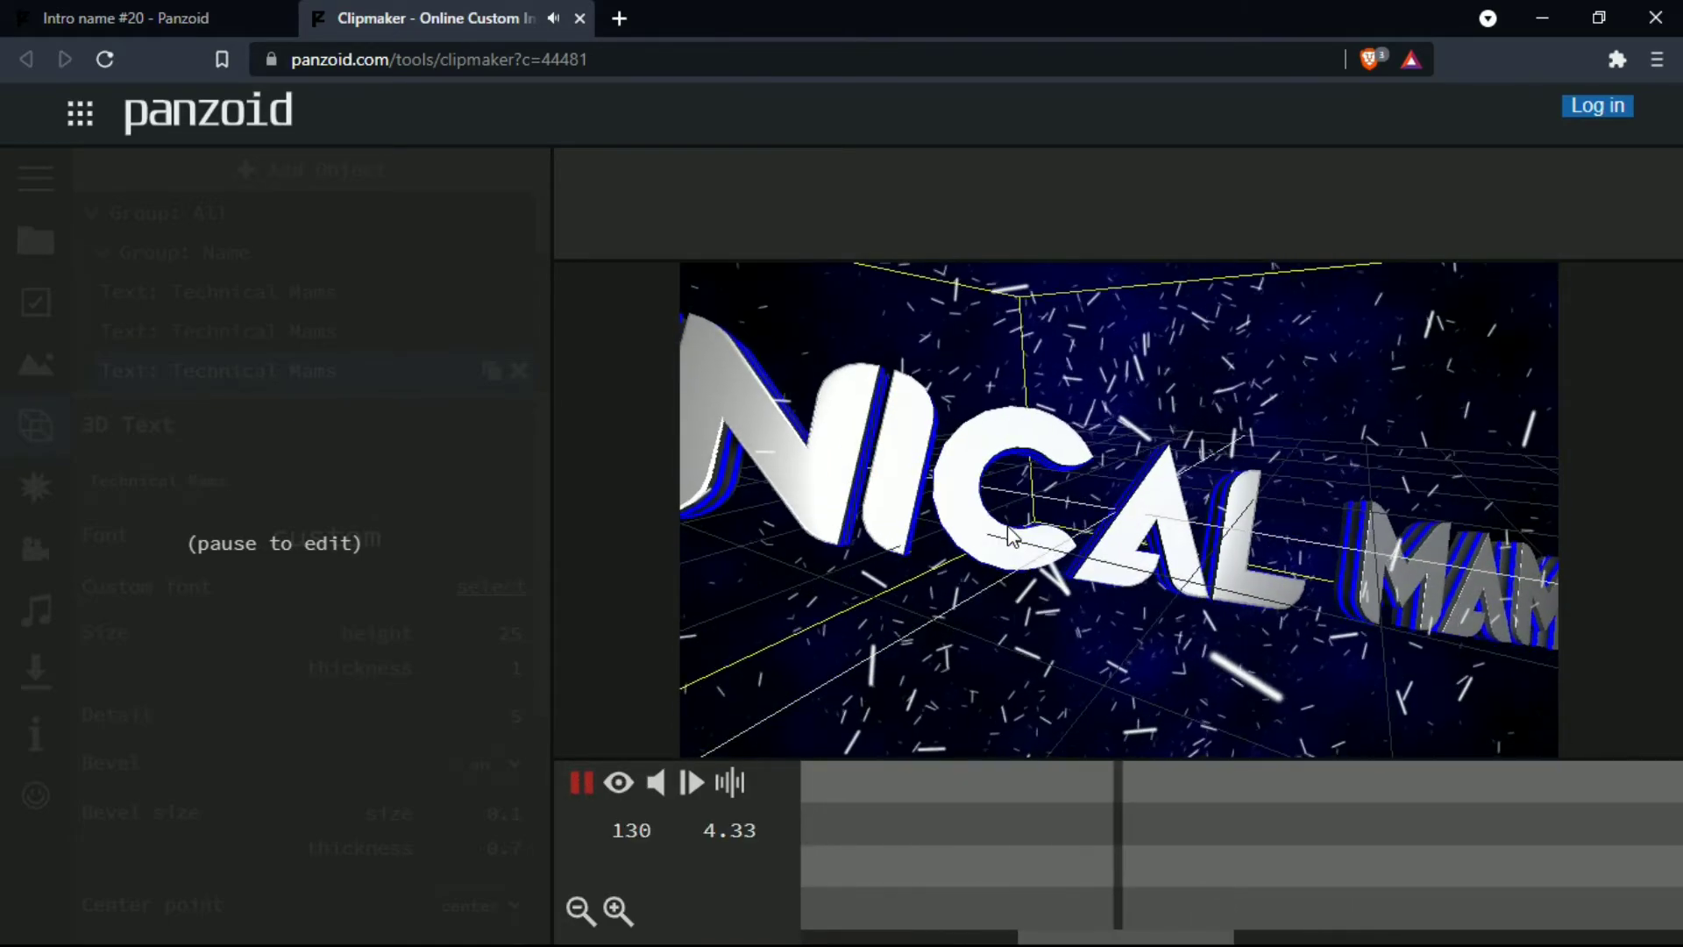
pyautogui.click(1007, 526)
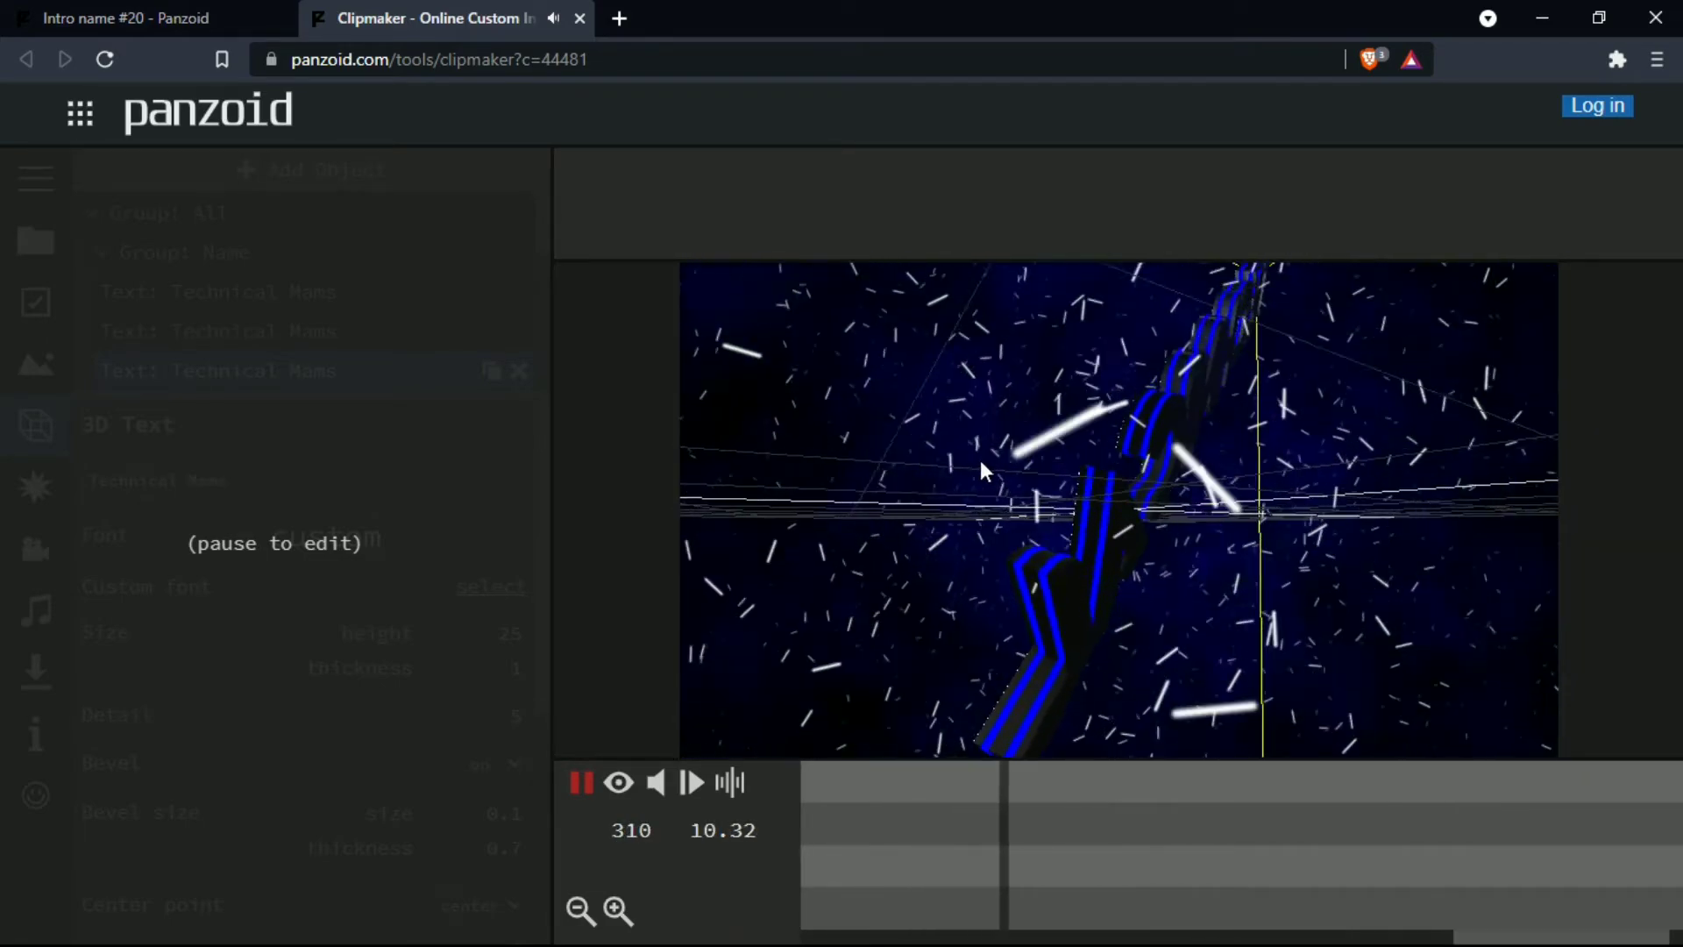
pyautogui.click(574, 789)
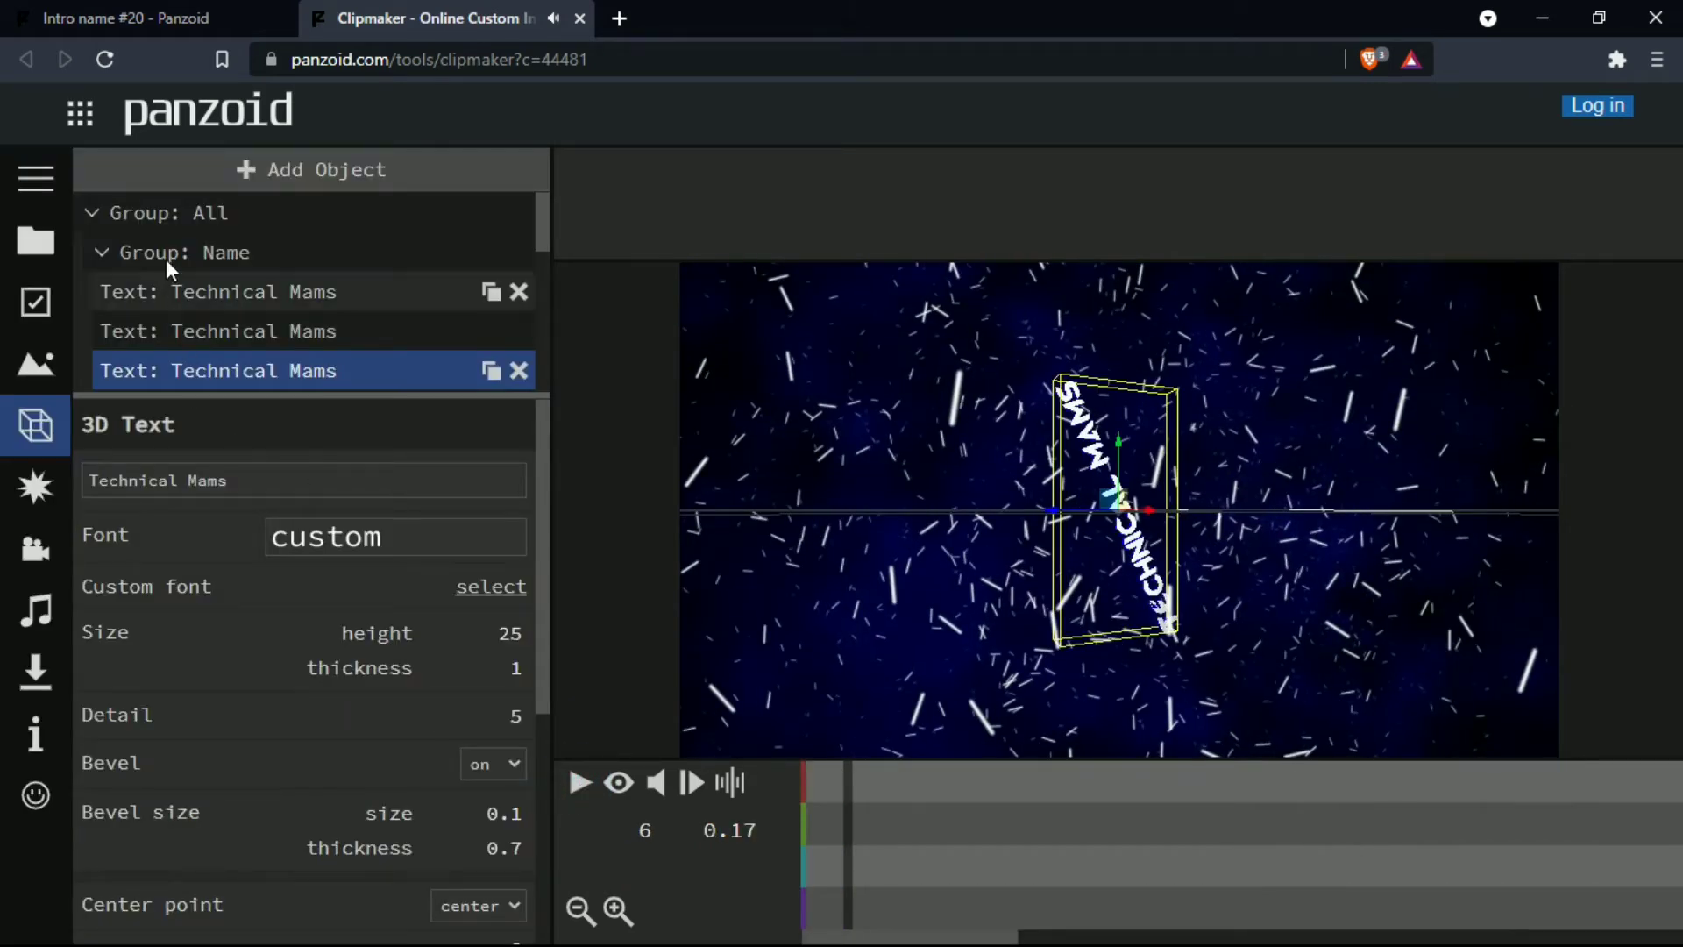
# - Set the first scale value of the group All to 0.5 and check the narrowed text in the preview
pyautogui.click(177, 223)
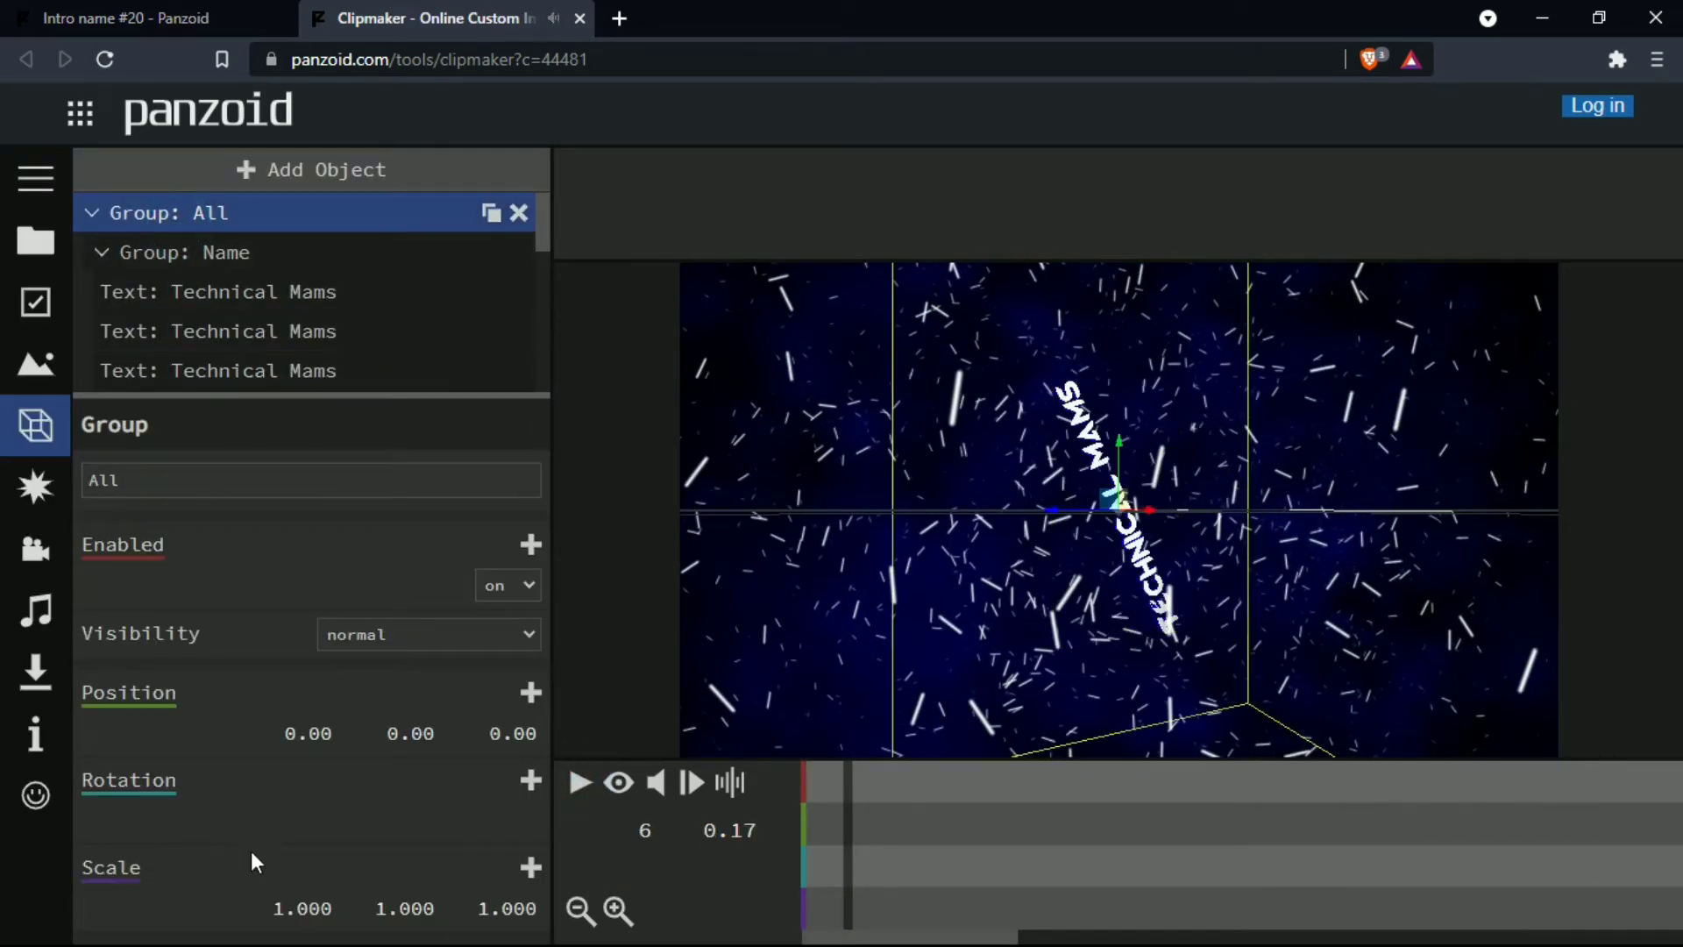
pyautogui.click(292, 908)
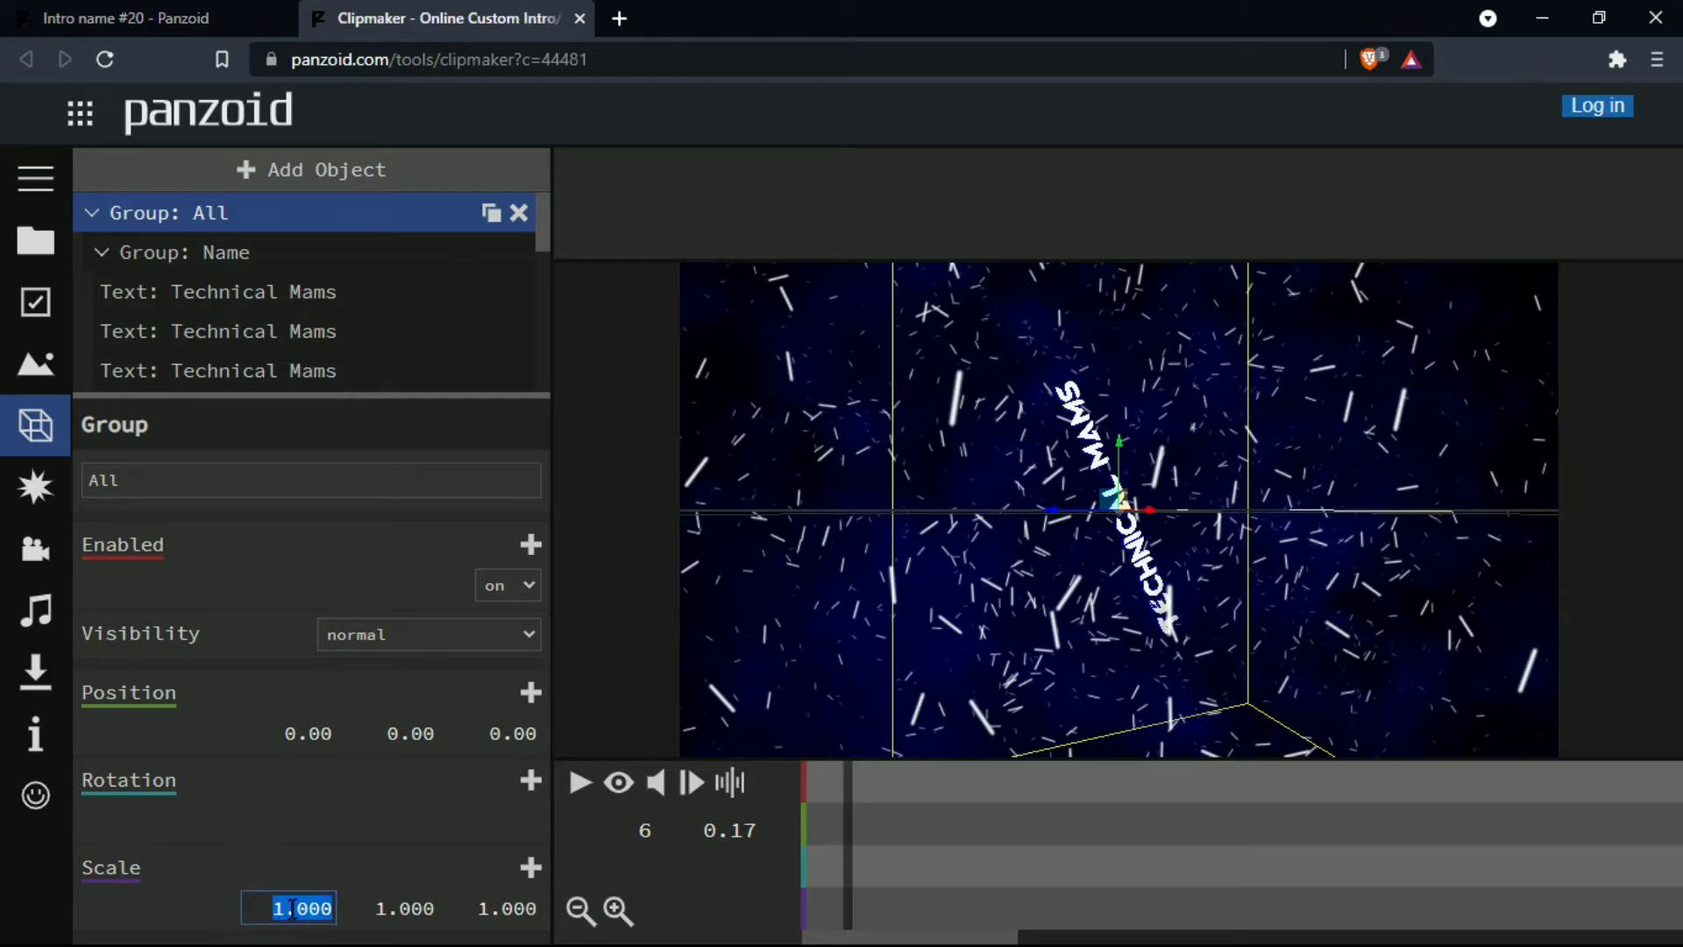
pyautogui.click(284, 907)
pyautogui.press('Right')
pyautogui.write('5')
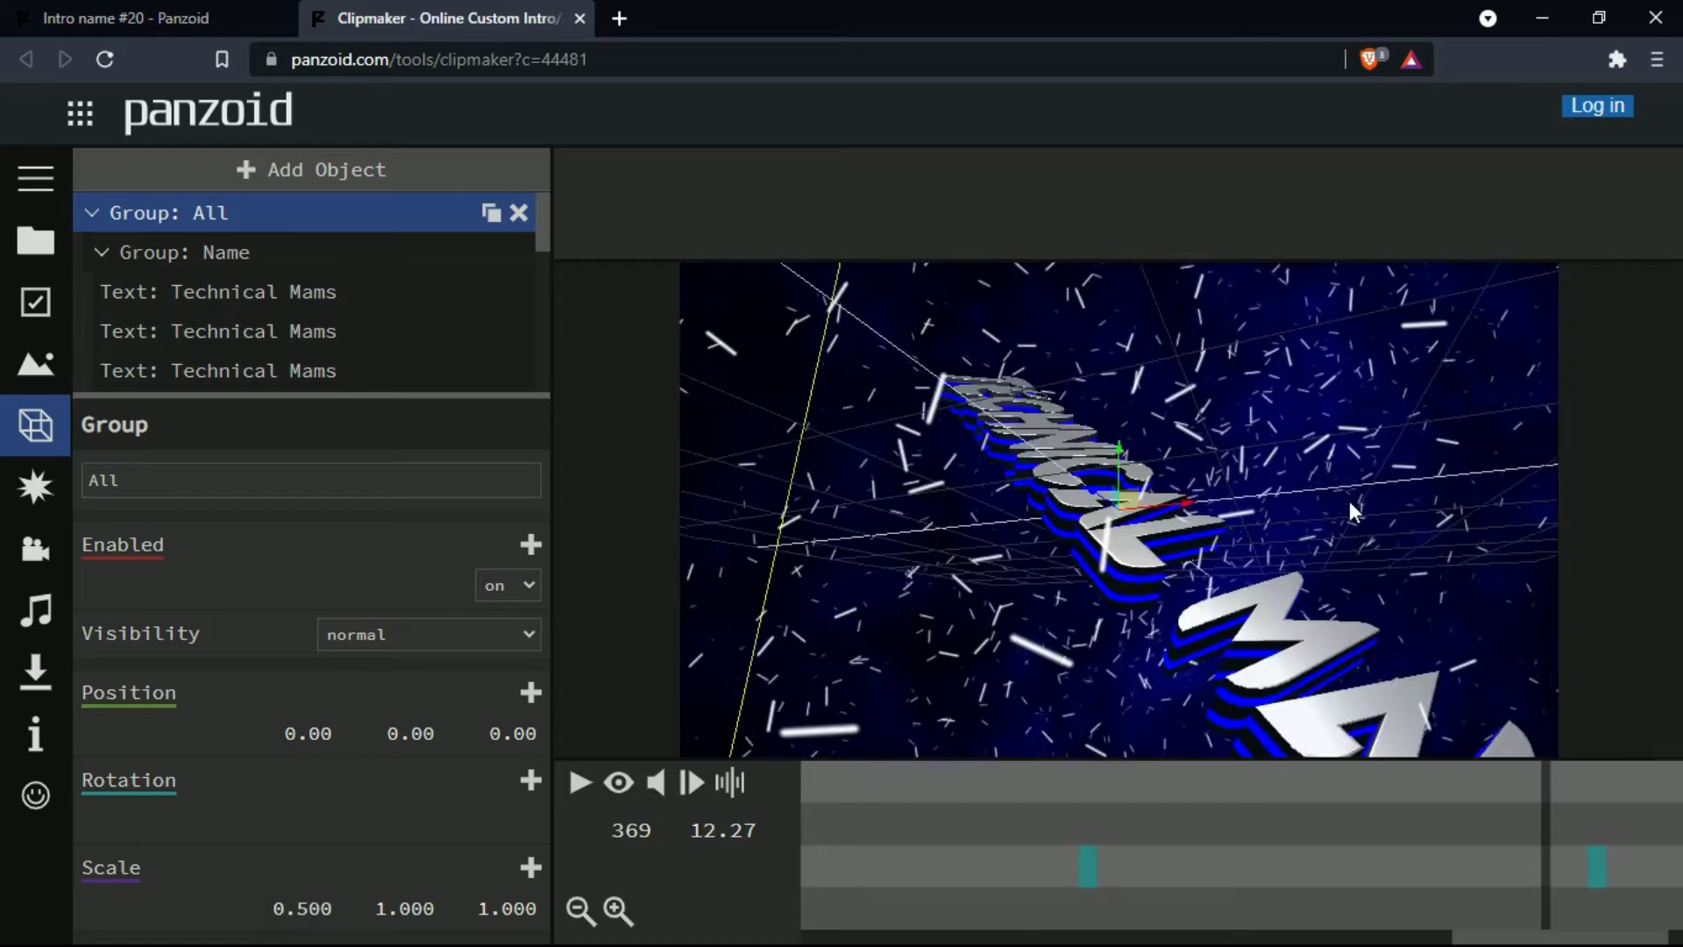
pyautogui.moveTo(1227, 526); pyautogui.dragTo(1355, 557)
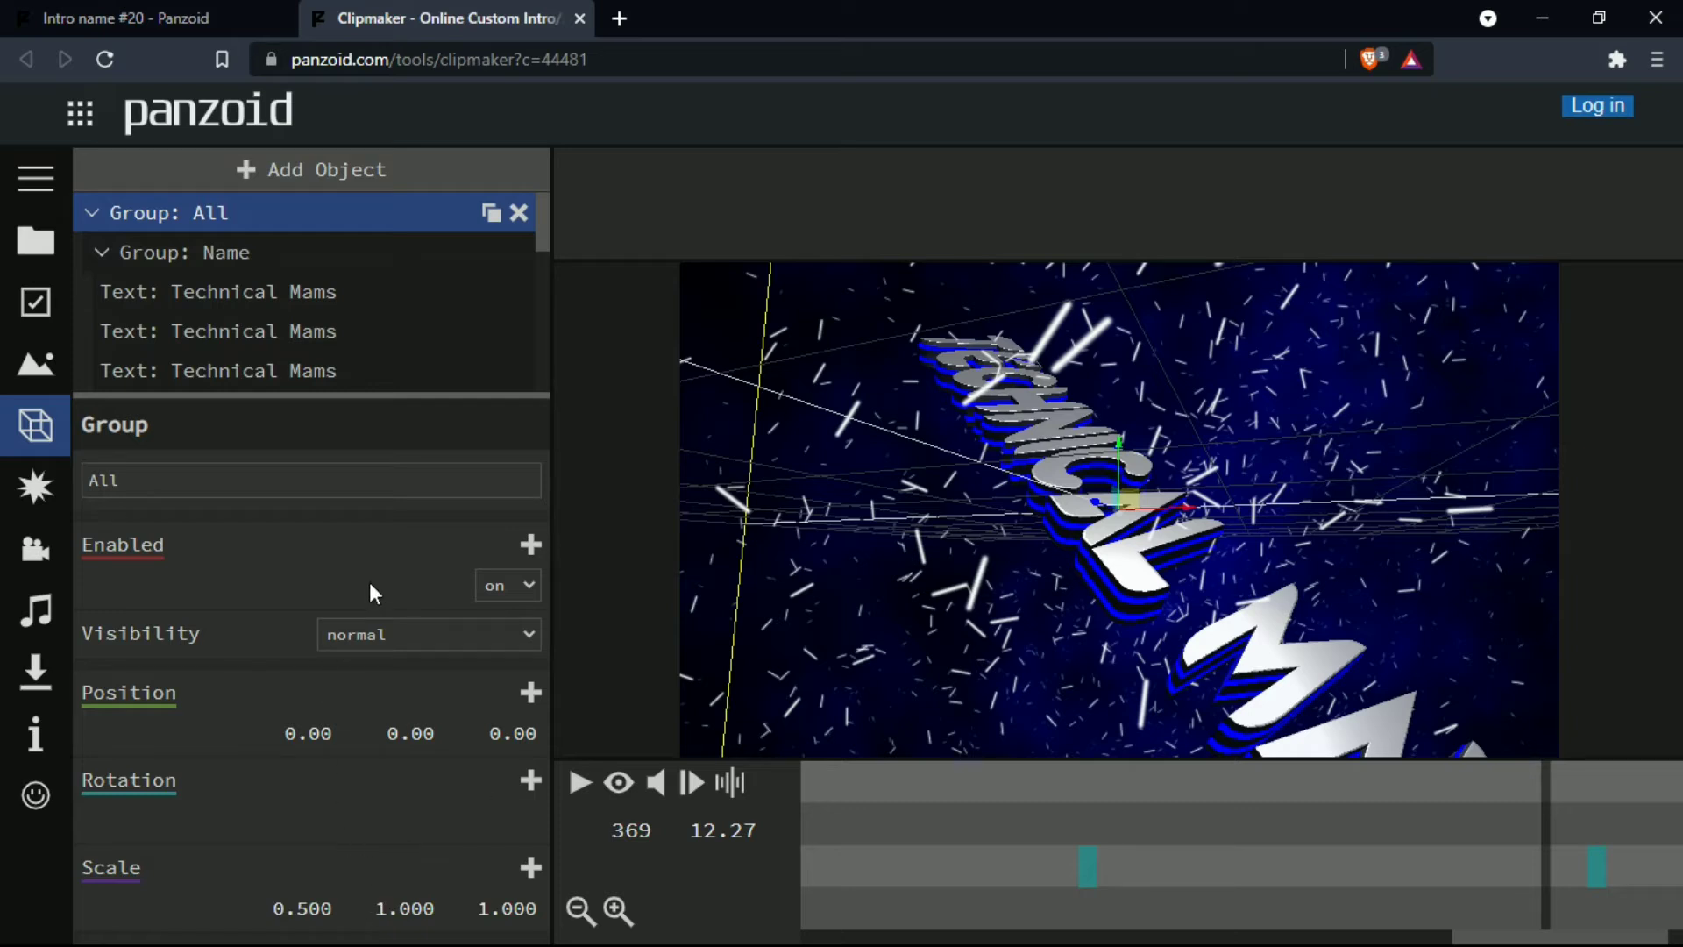
# - Look through the effects, camera animation and audio track settings, including the audio file selection
pyautogui.click(21, 496)
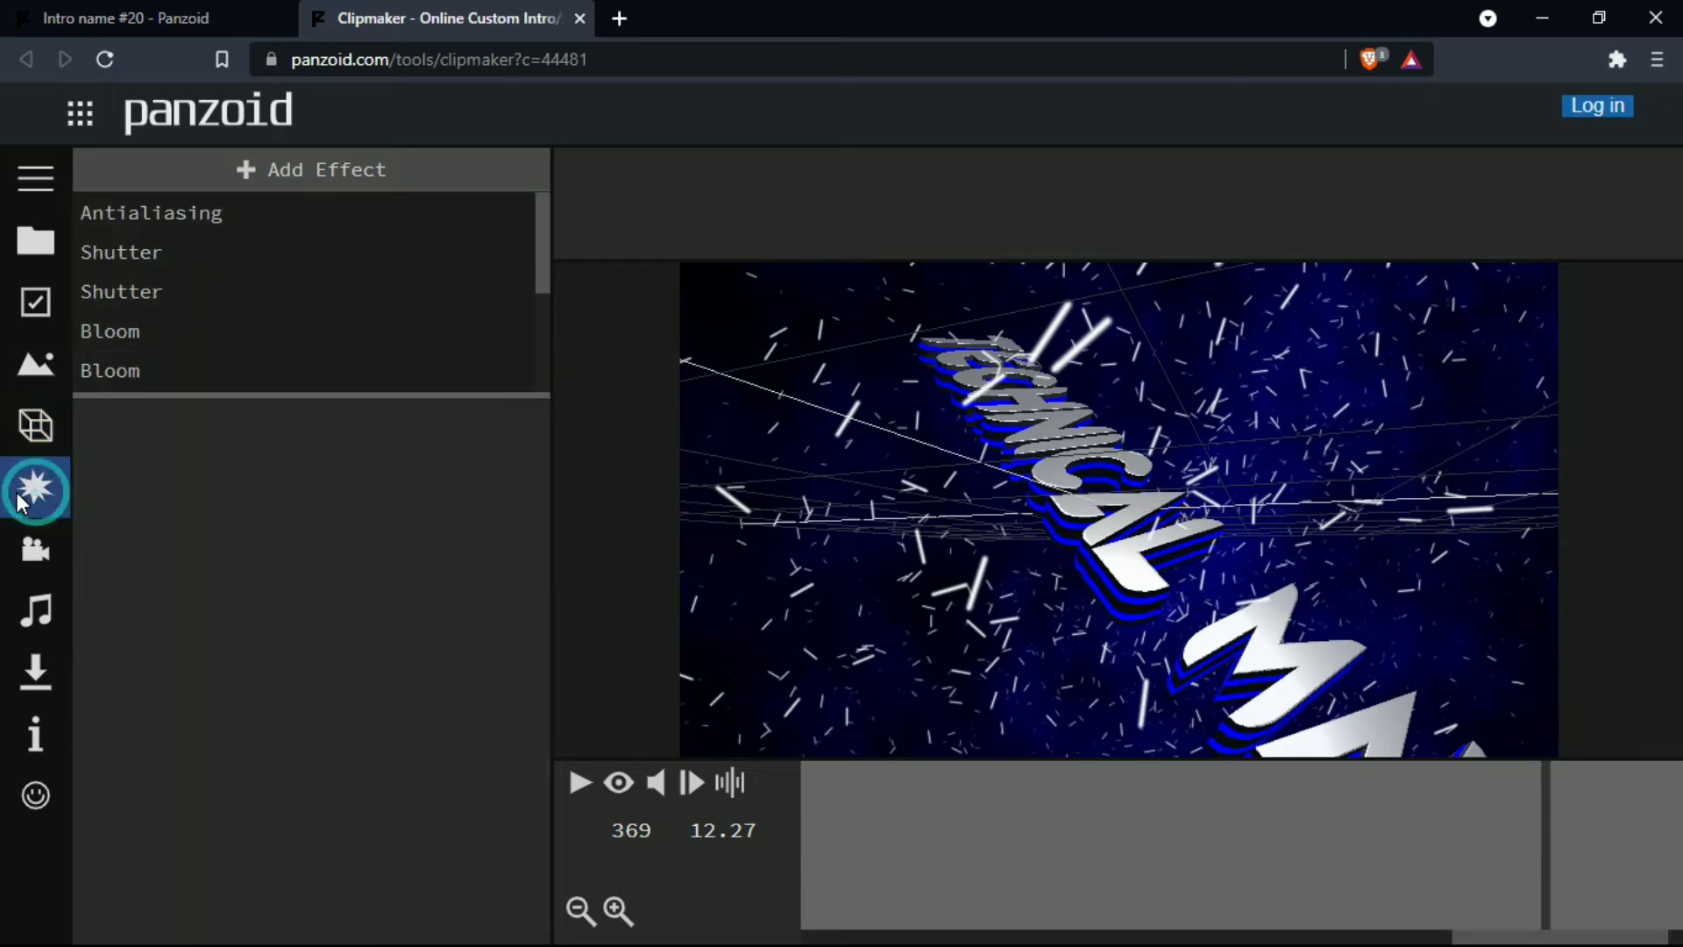
pyautogui.click(33, 553)
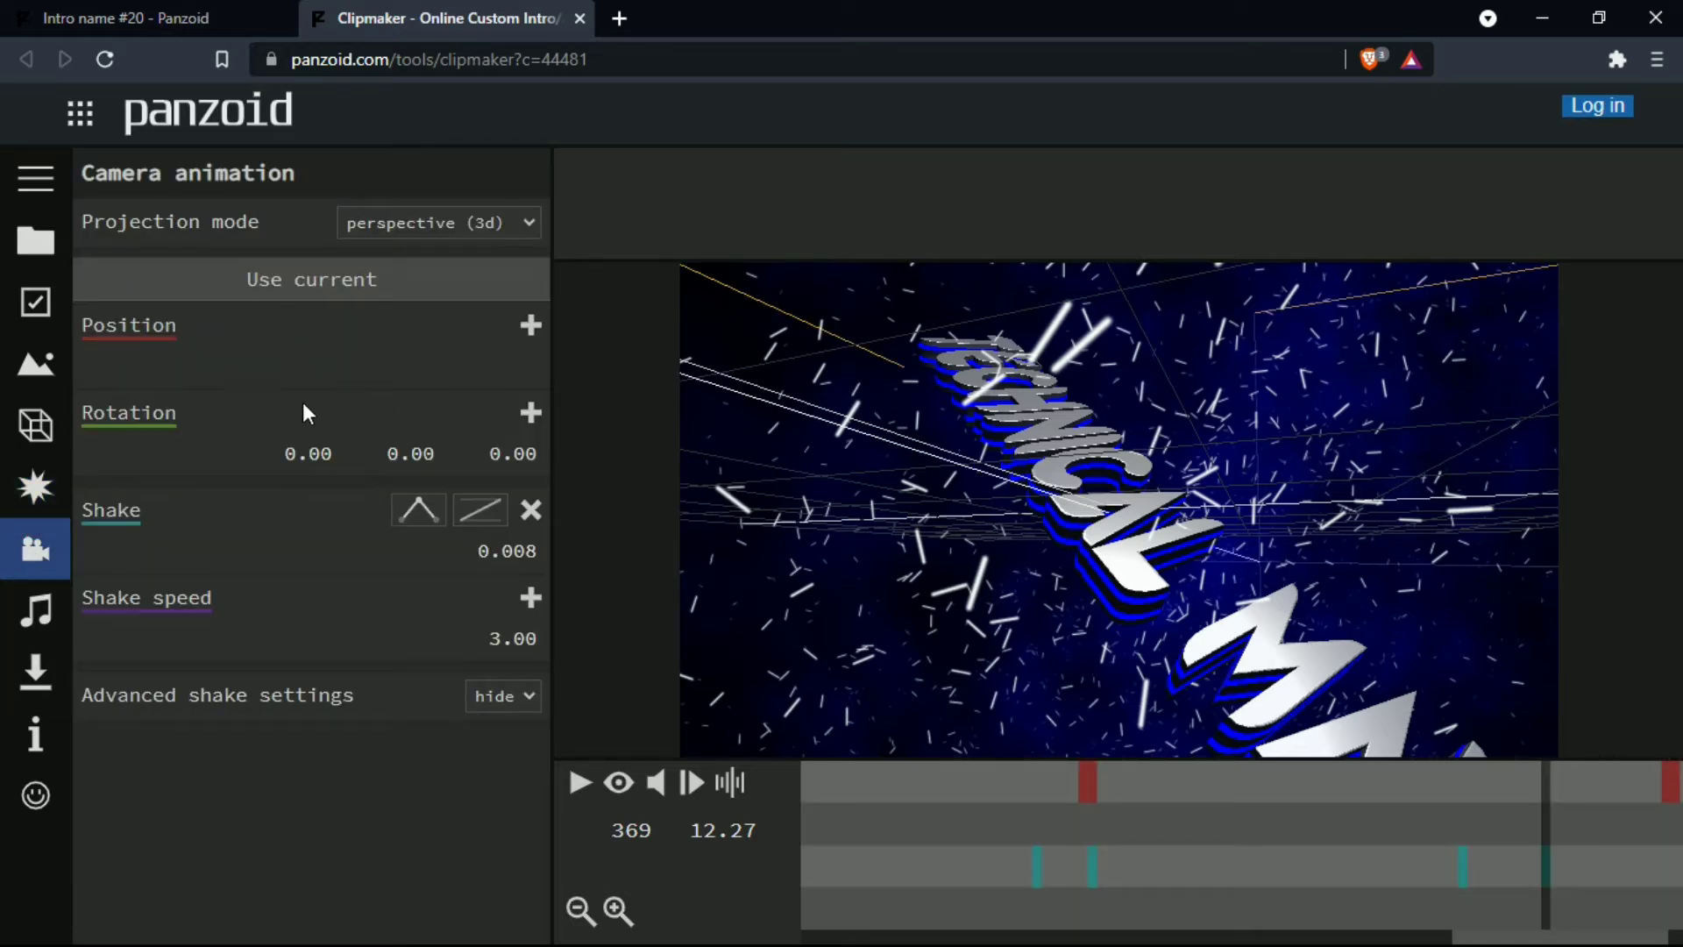
pyautogui.click(37, 617)
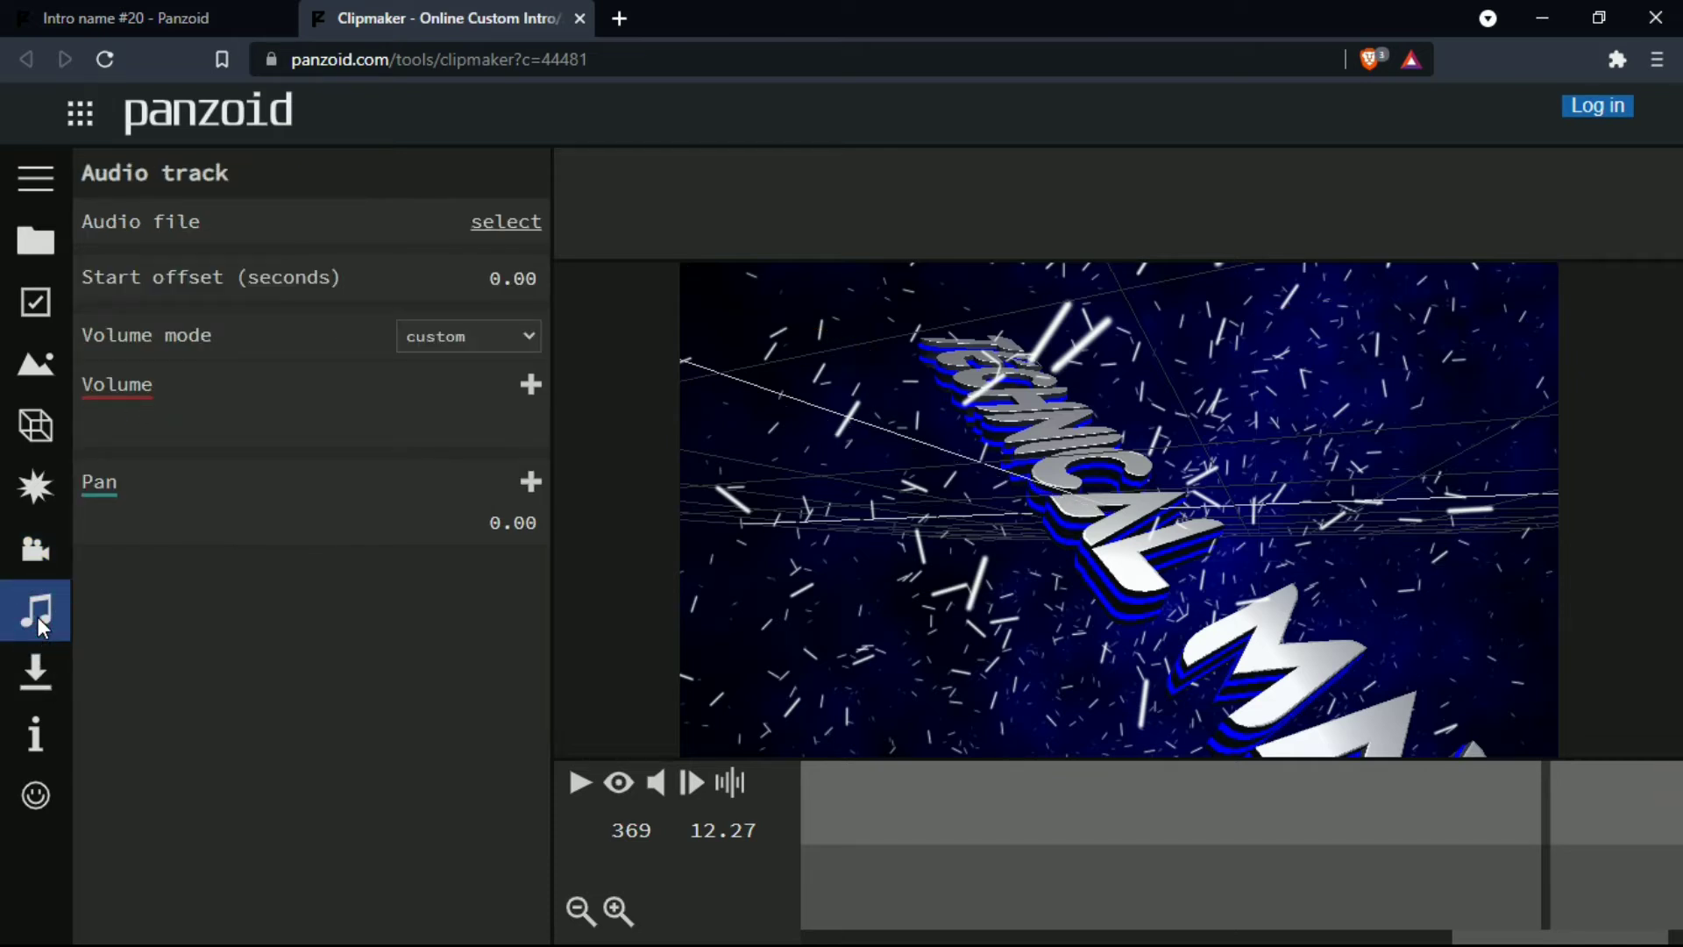
pyautogui.click(524, 220)
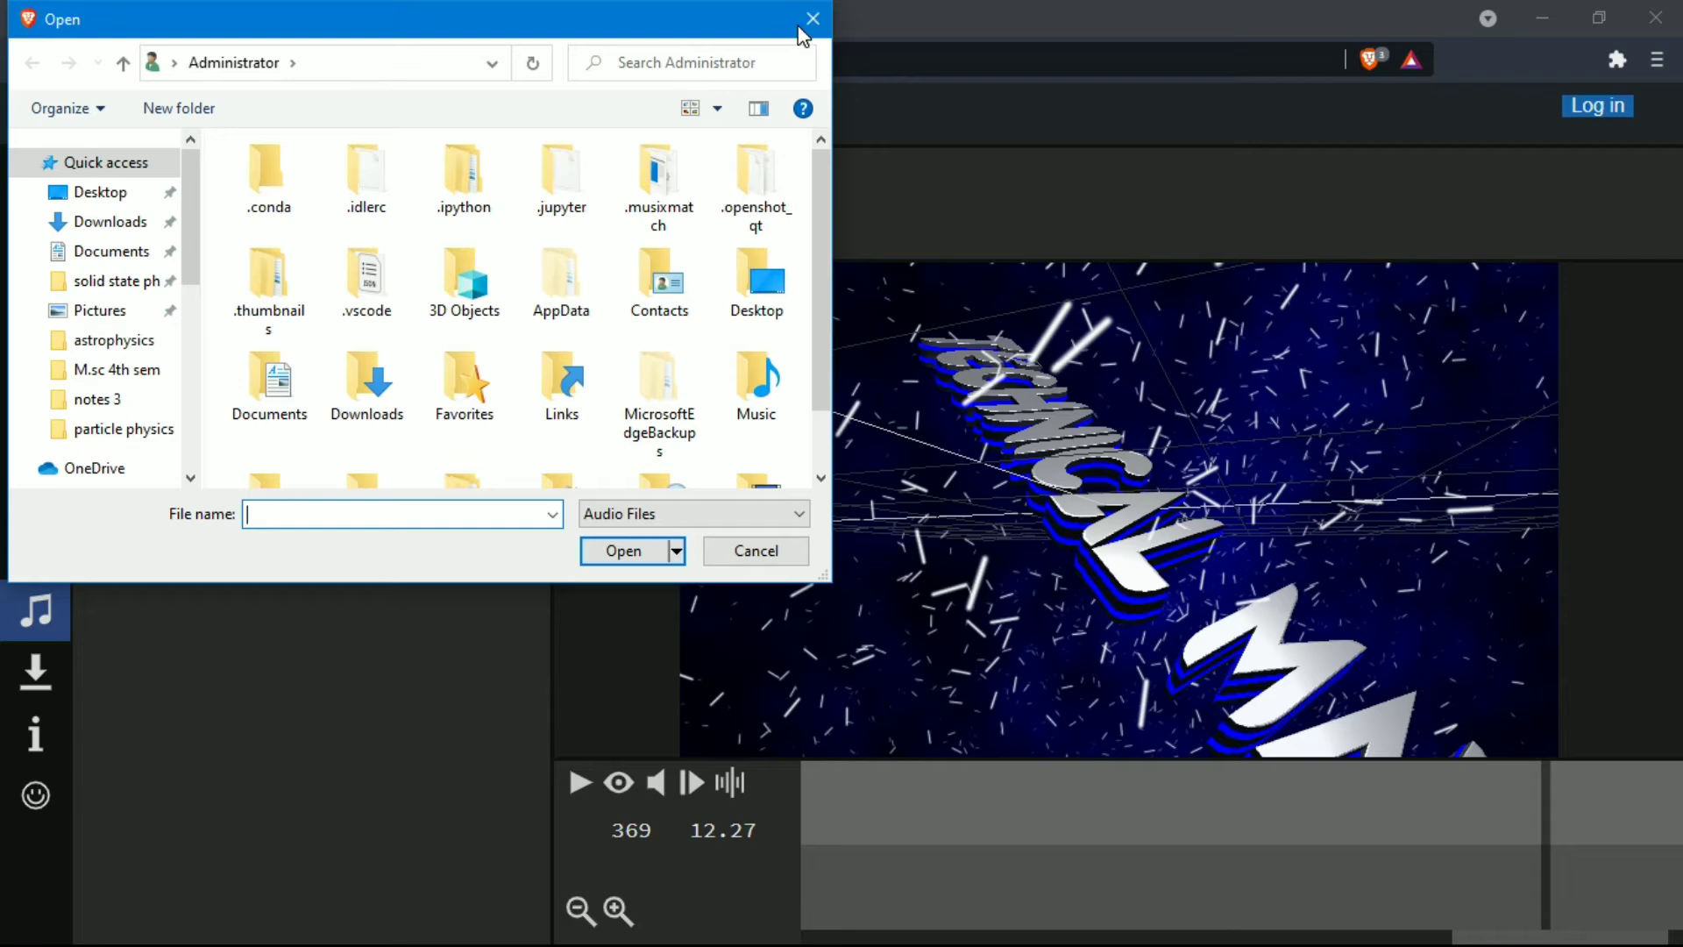
pyautogui.click(811, 18)
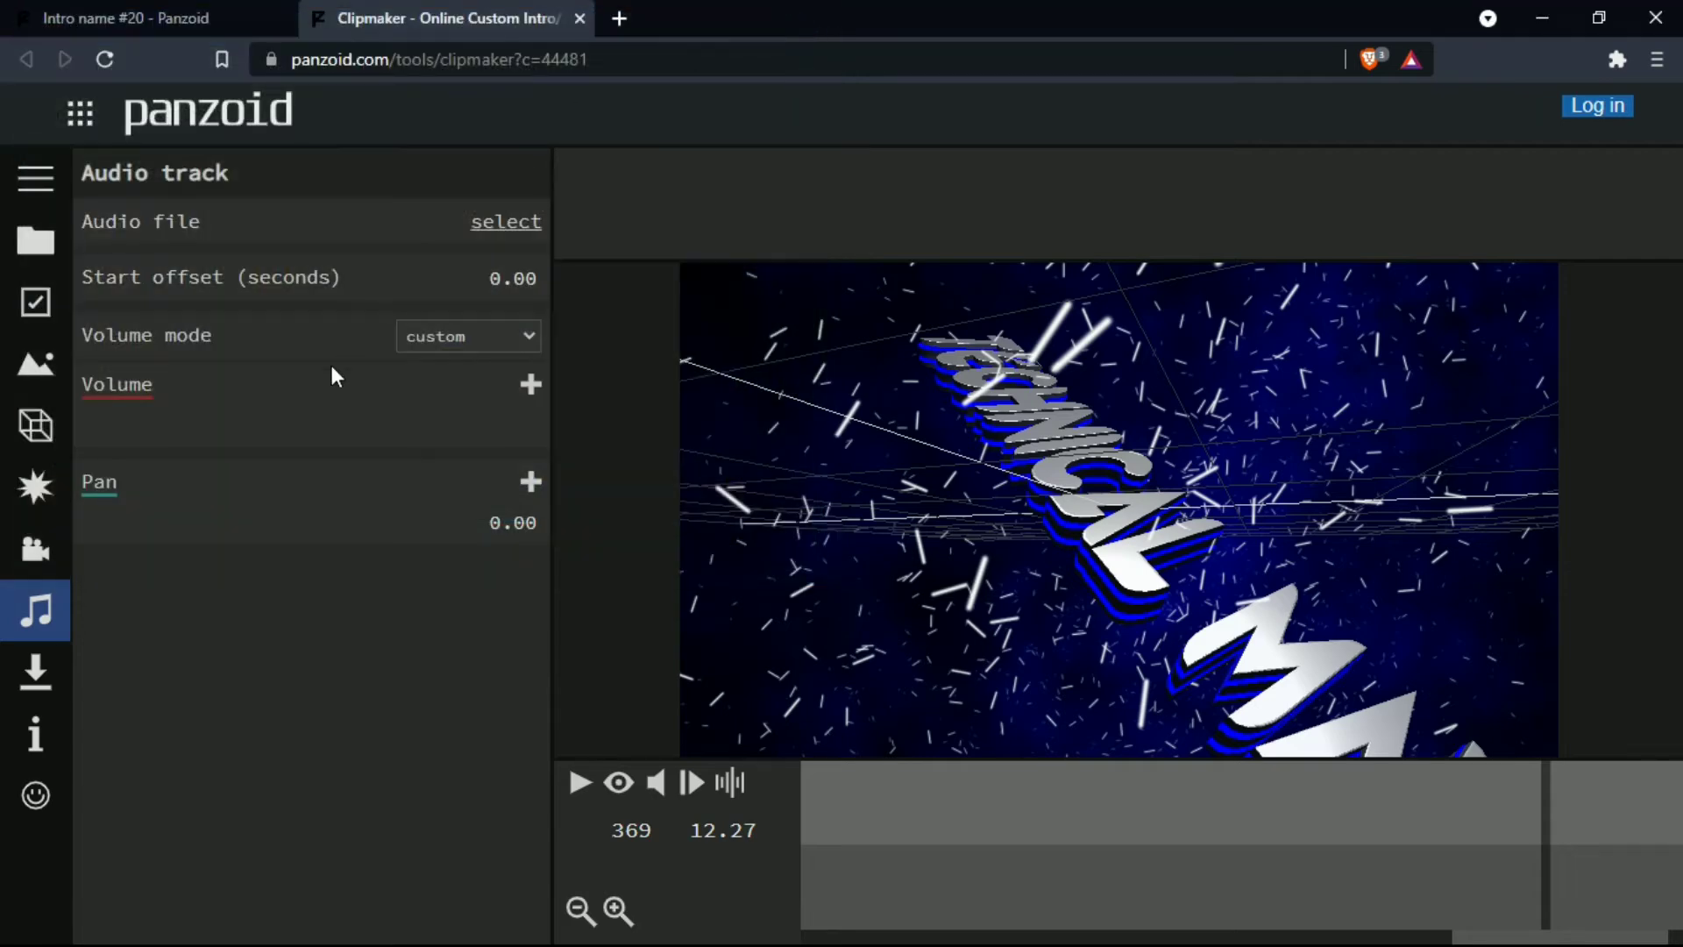
# - Render the video in balanced mode with the .mkv (vp8/opus) format
pyautogui.click(33, 672)
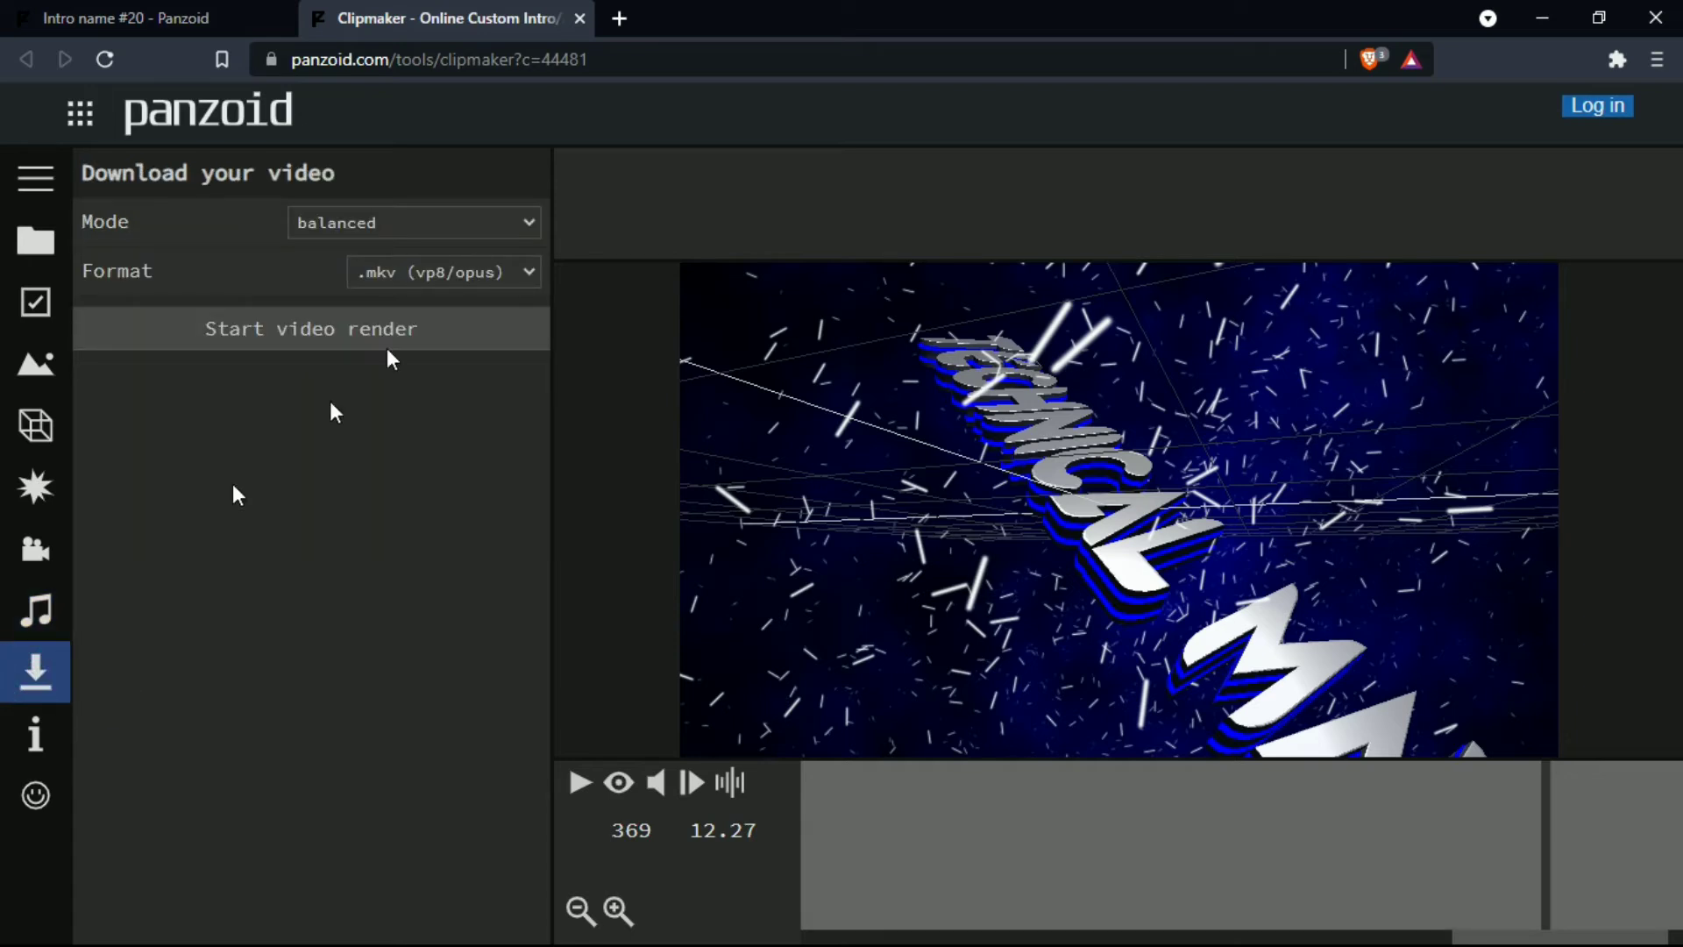
pyautogui.click(486, 224)
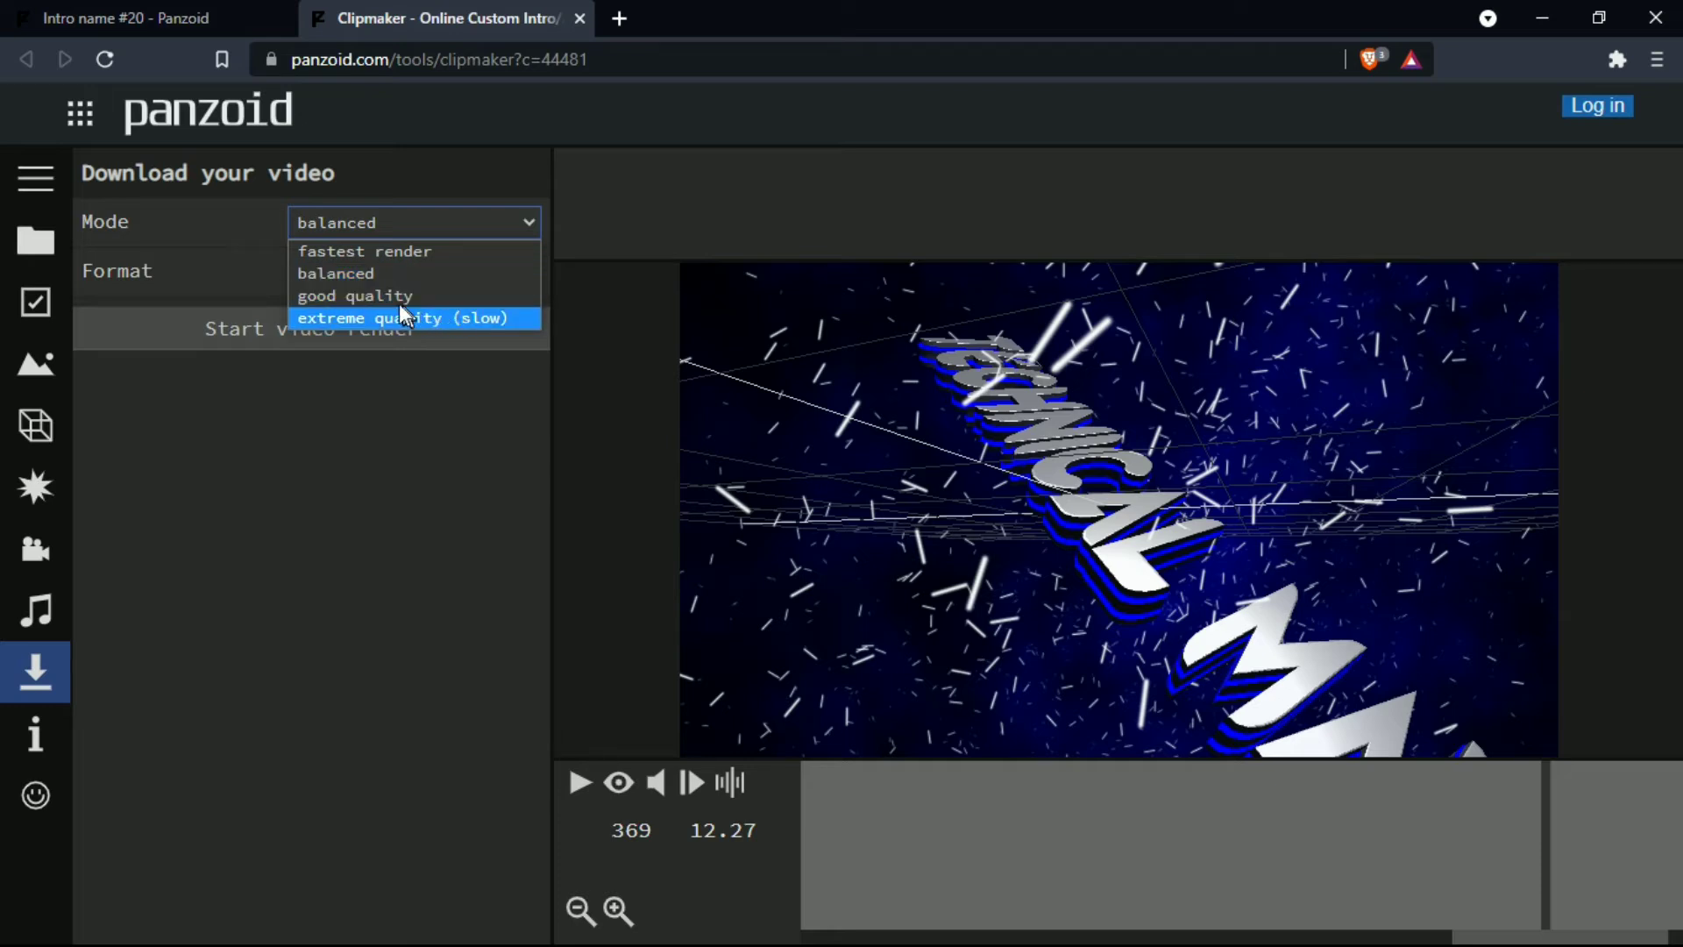
pyautogui.click(347, 276)
pyautogui.click(447, 272)
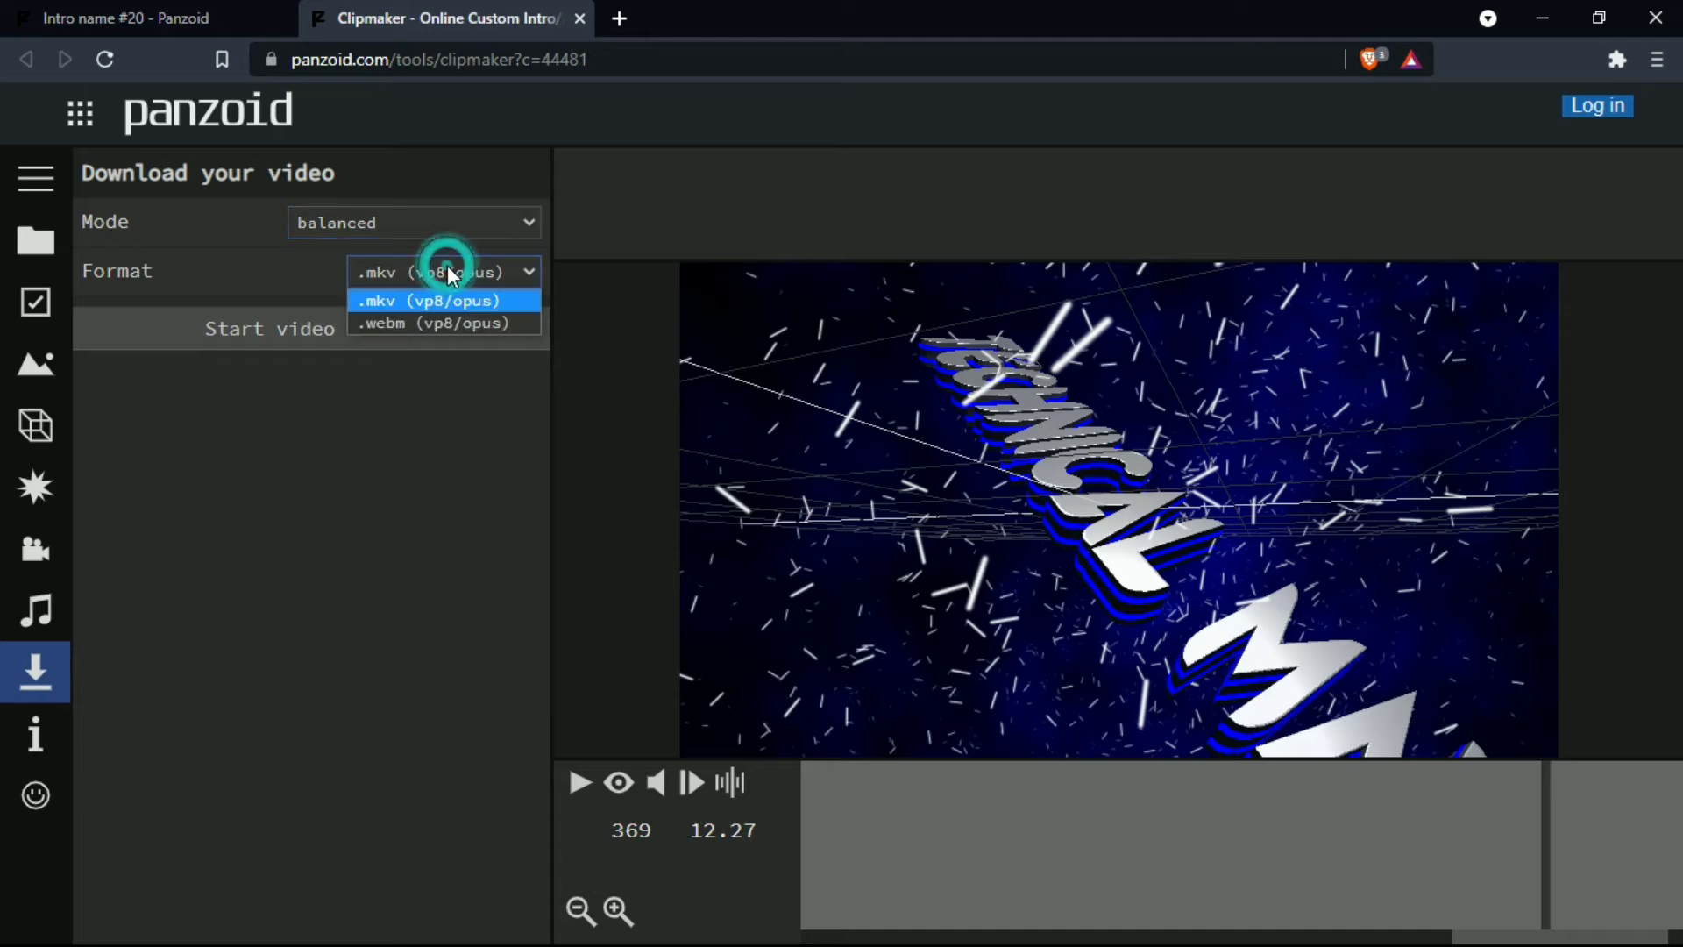
pyautogui.click(424, 300)
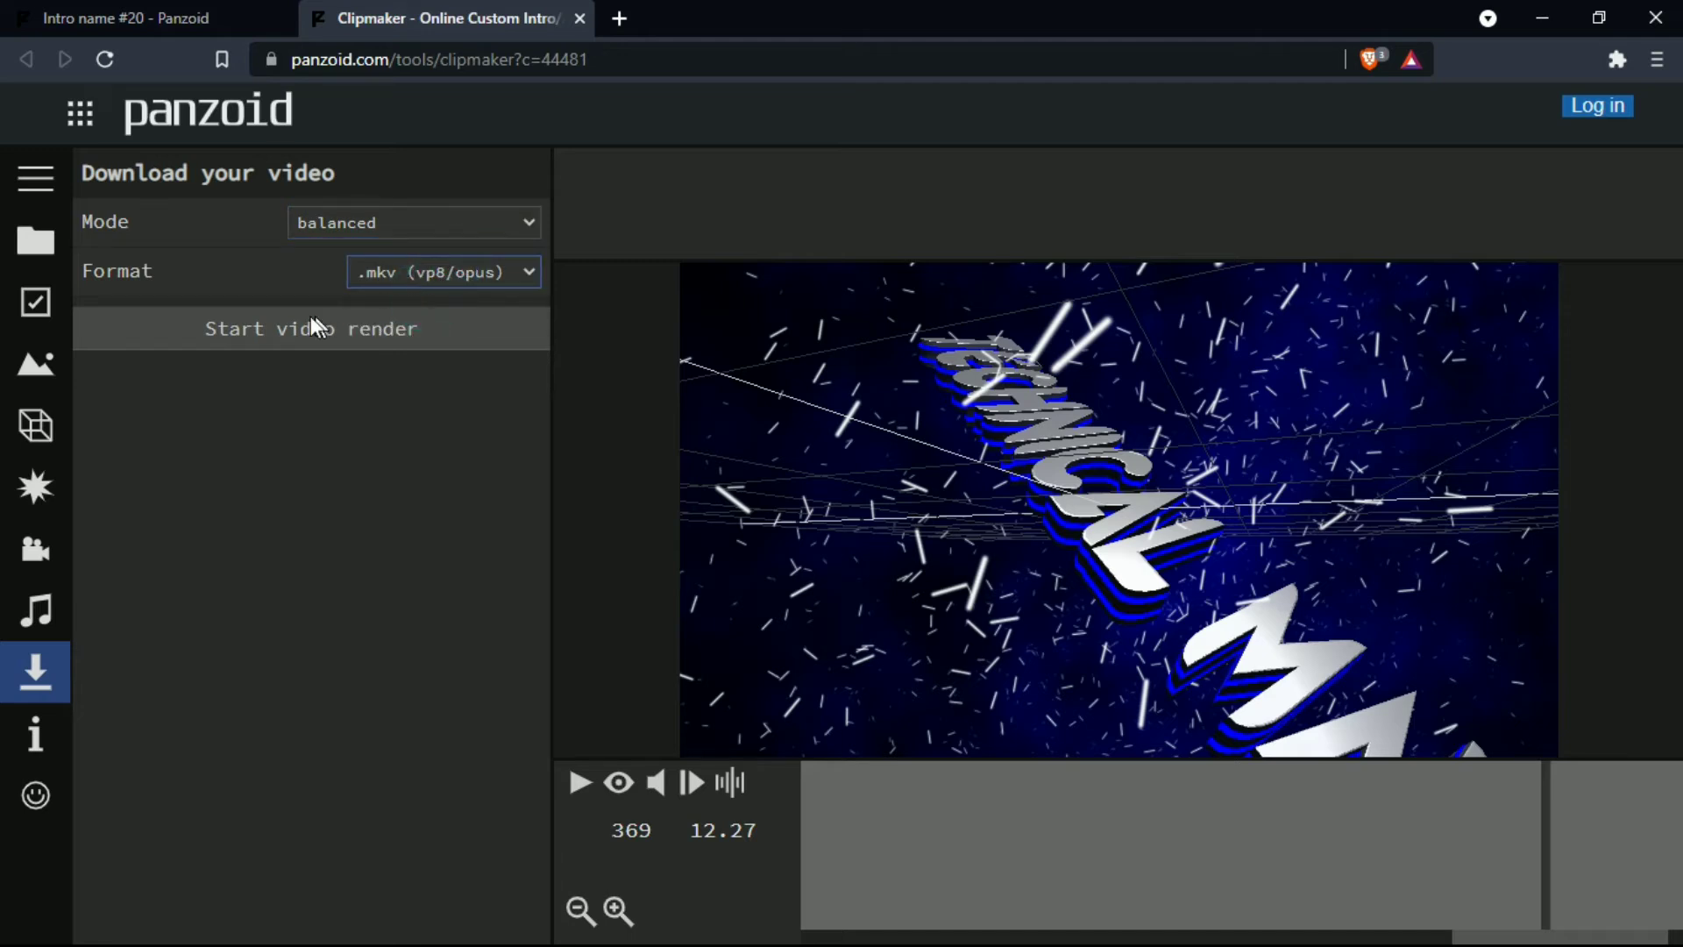
pyautogui.click(290, 328)
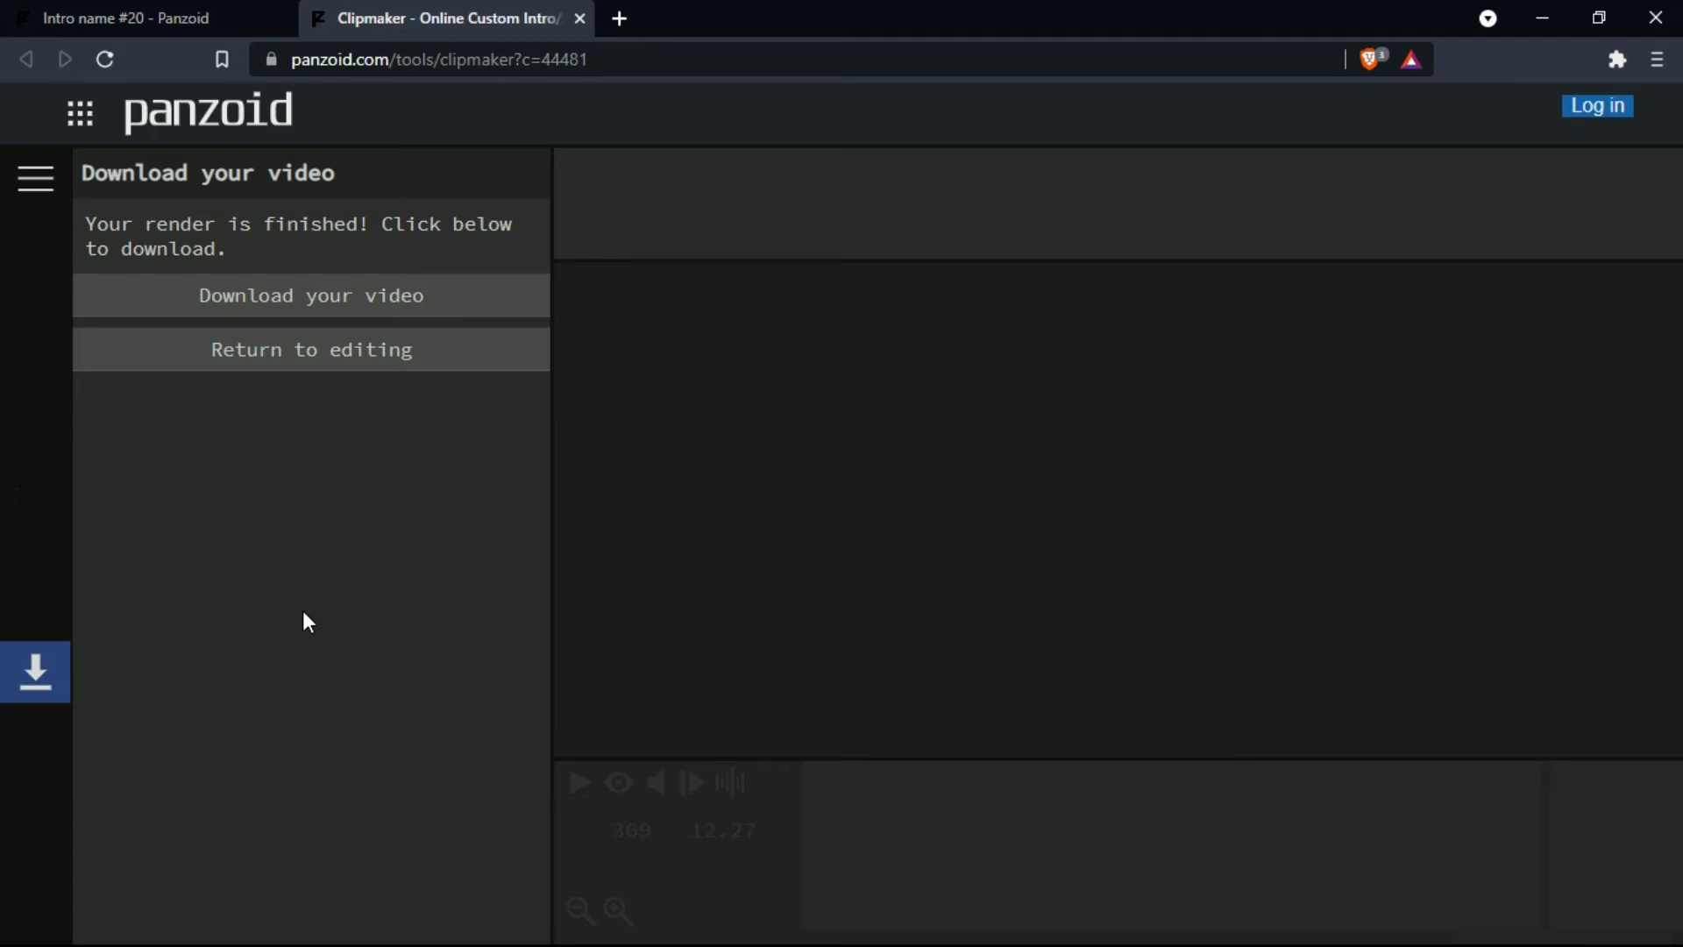
# - Download the rendered video and save it to the Desktop as "video"
pyautogui.click(317, 308)
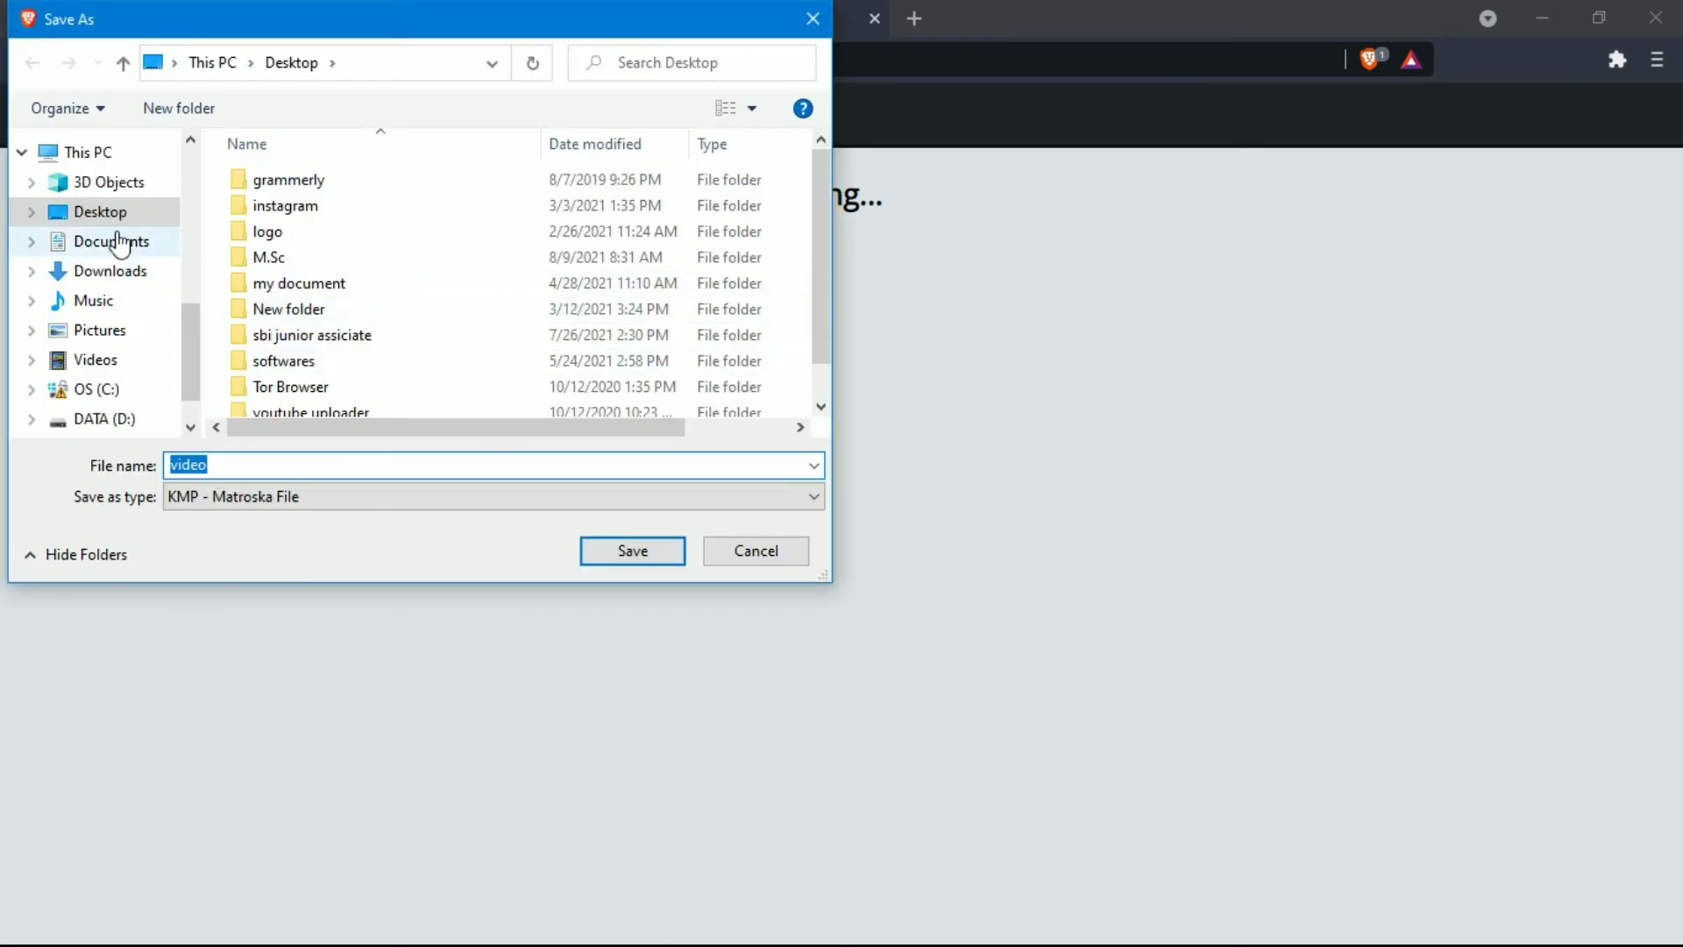
pyautogui.click(639, 560)
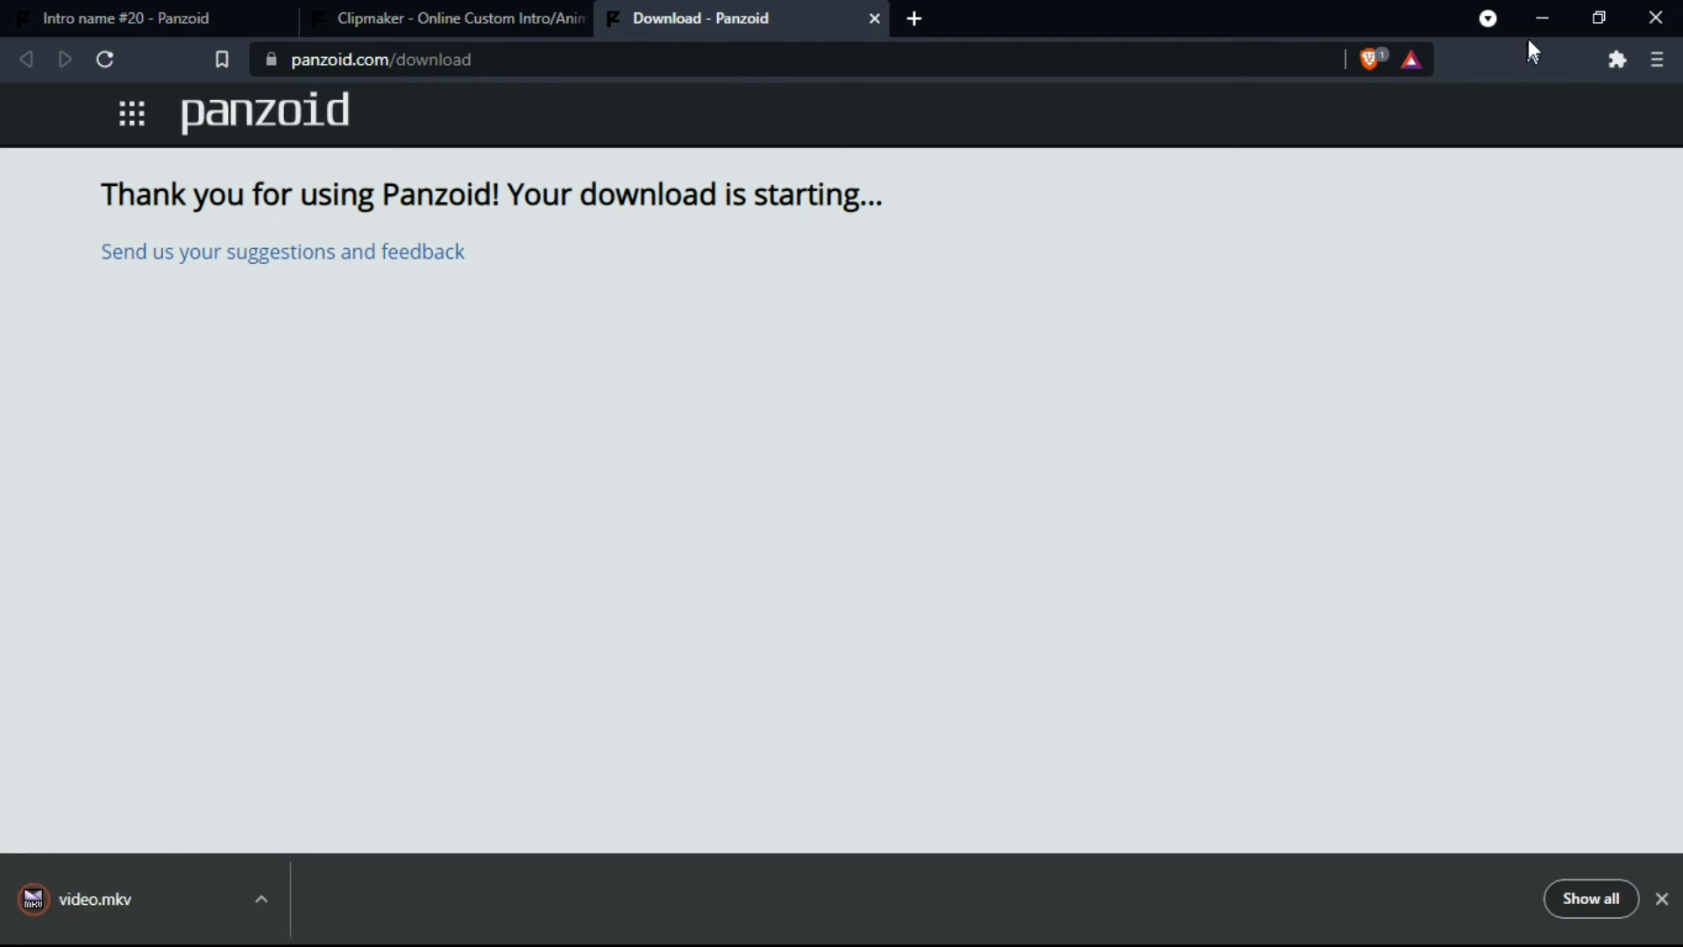
pyautogui.click(260, 901)
pyautogui.click(319, 744)
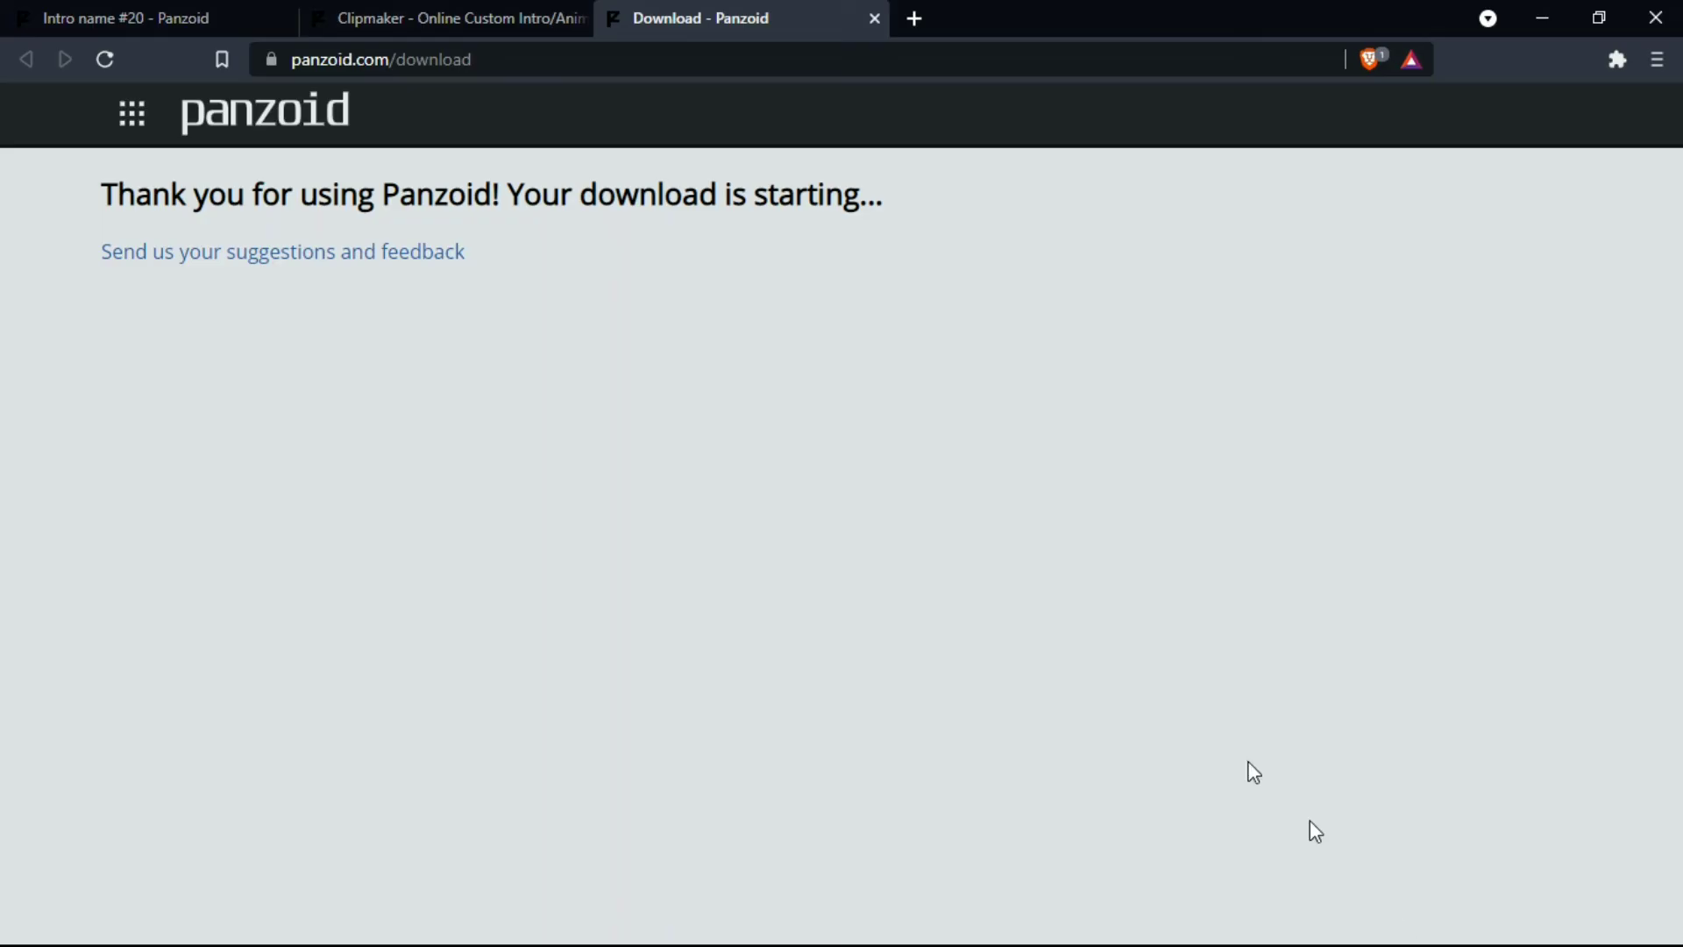
# - Return to the "Intro name #20" page and browse the other intro templates by the same creator
pyautogui.click(417, 18)
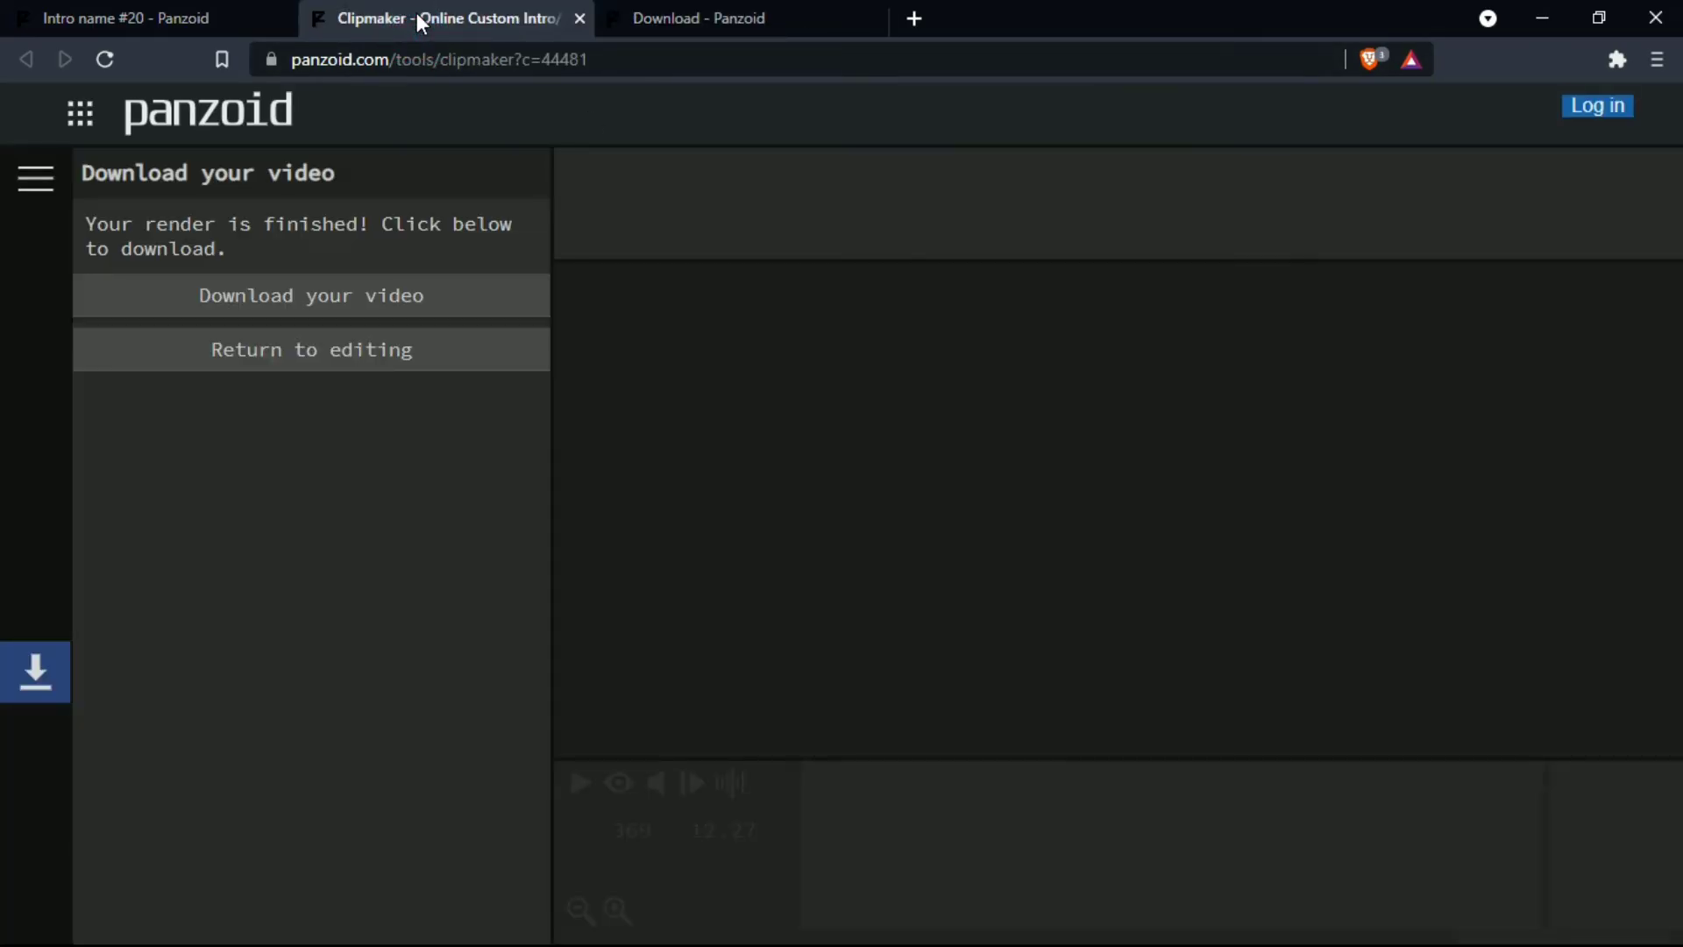
pyautogui.click(142, 21)
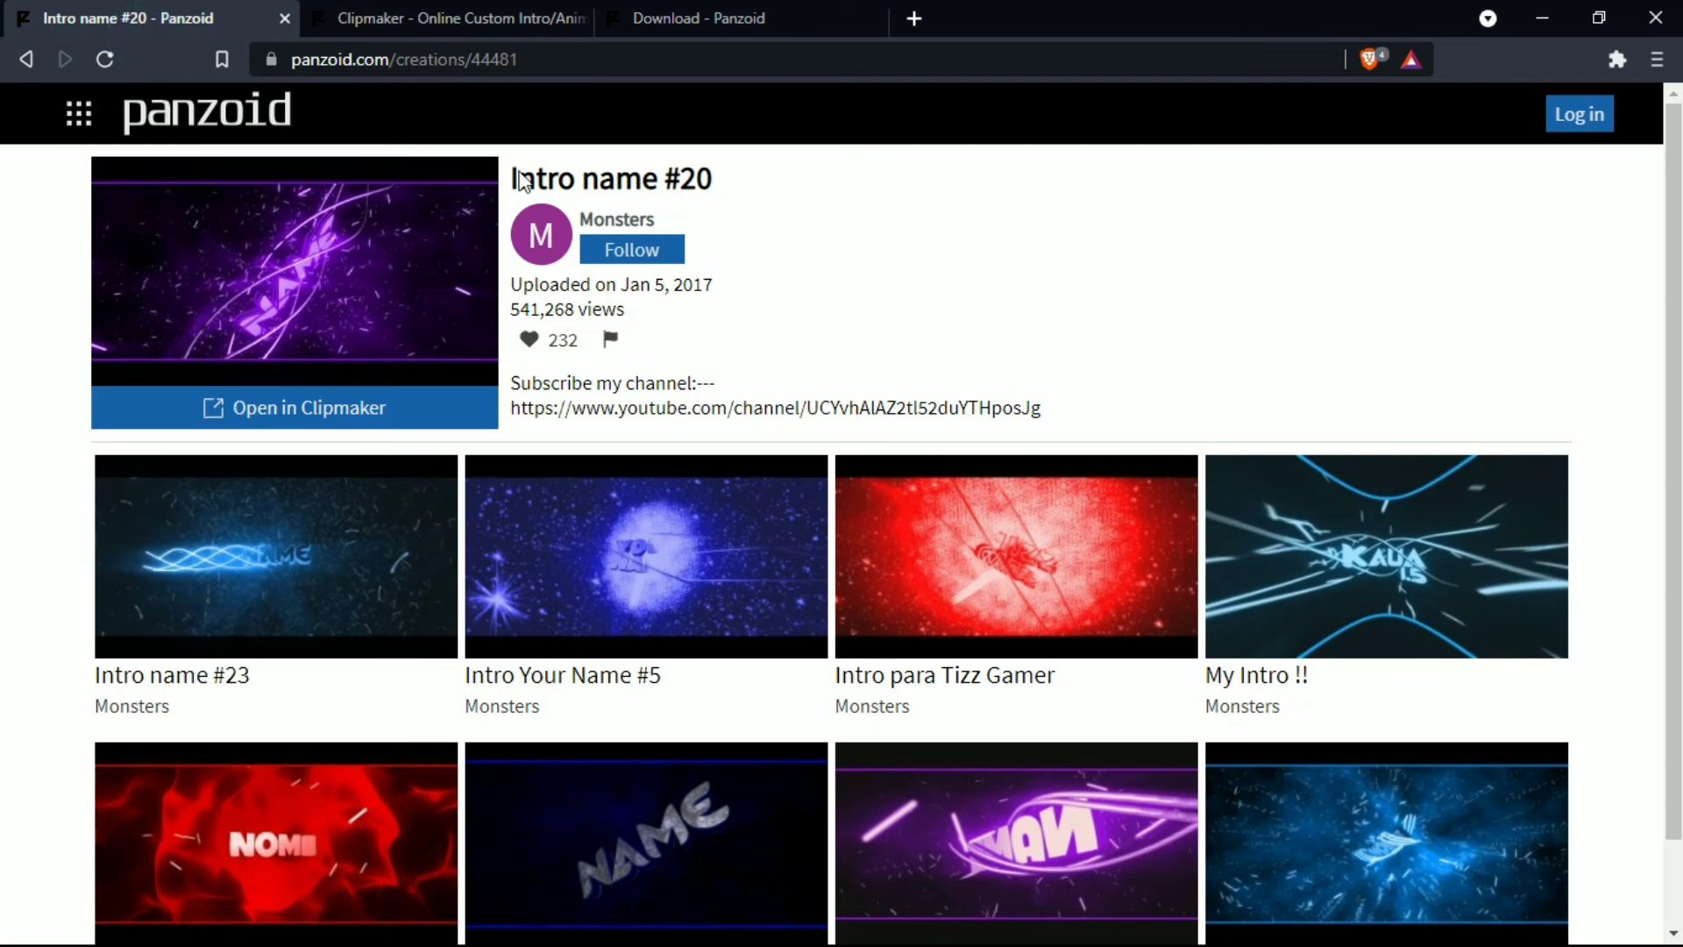
pyautogui.scroll(-1, 478, 669)
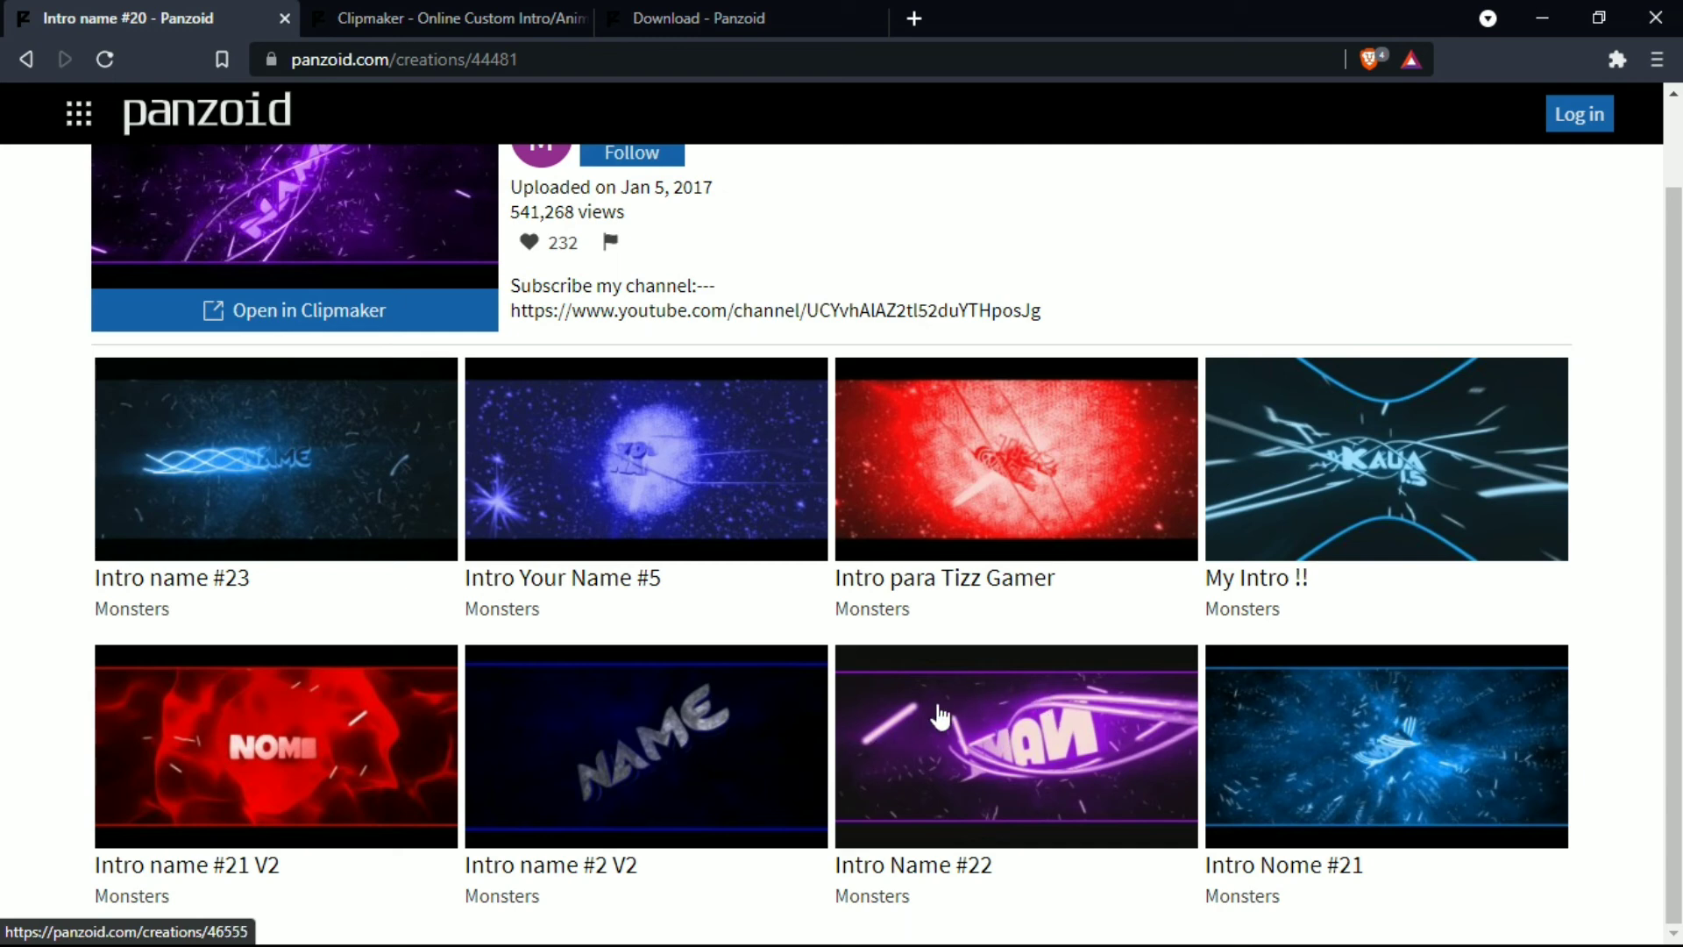
pyautogui.scroll(1, 937, 702)
pyautogui.scroll(-1, 937, 701)
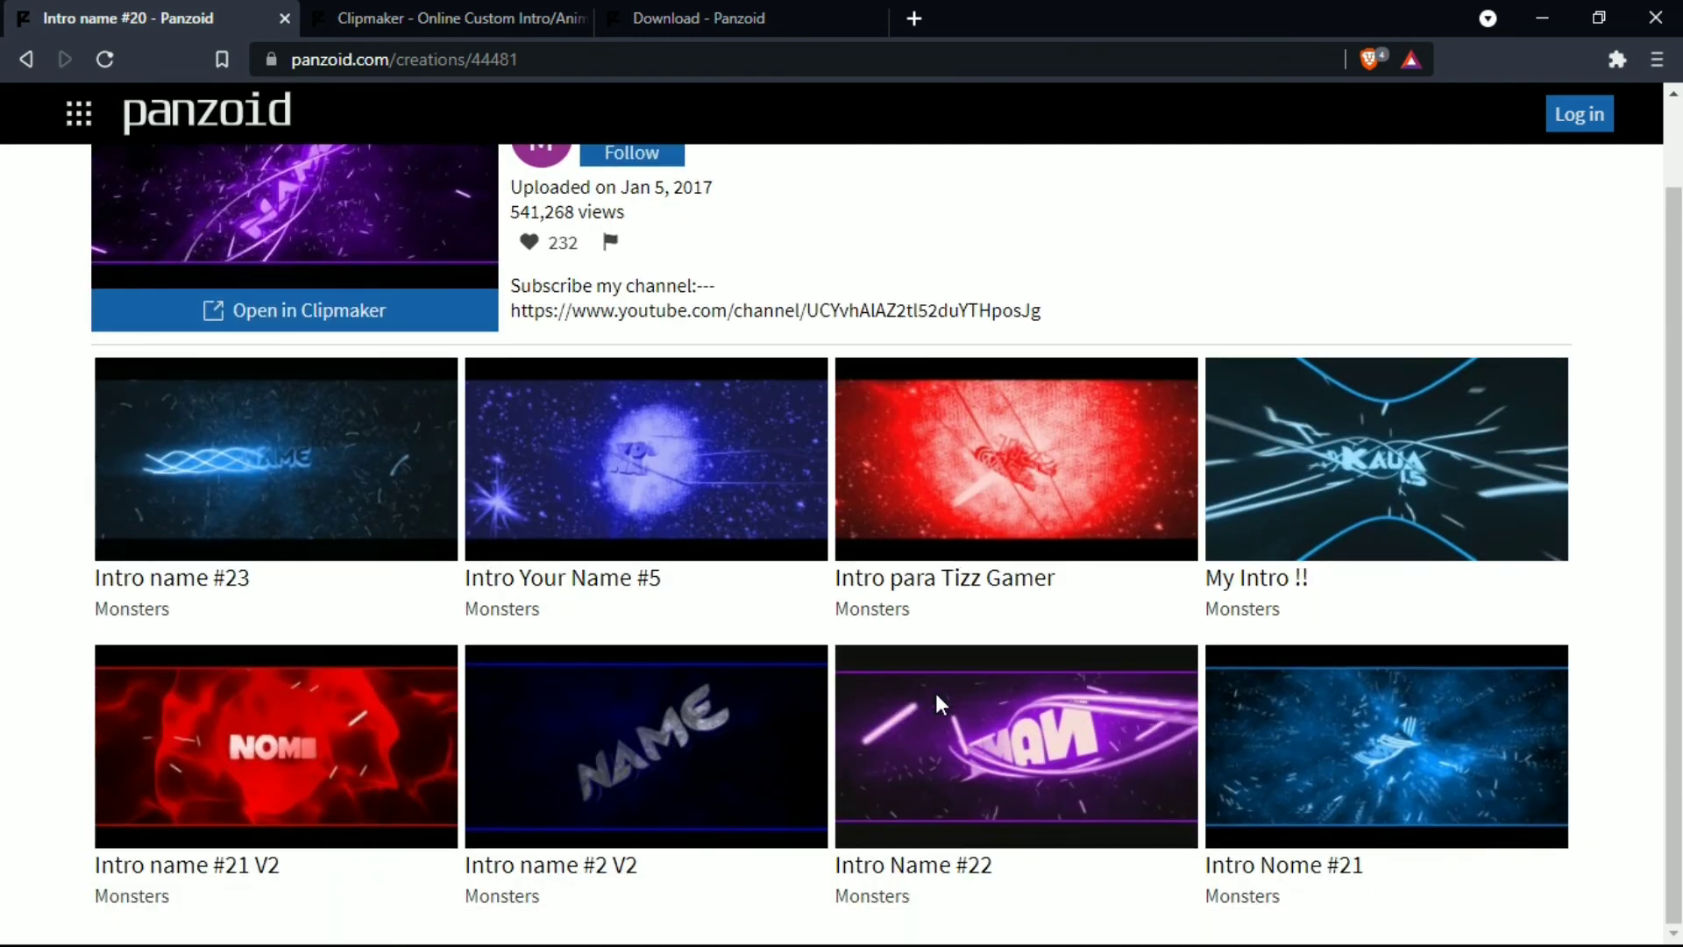
pyautogui.scroll(1, 935, 693)
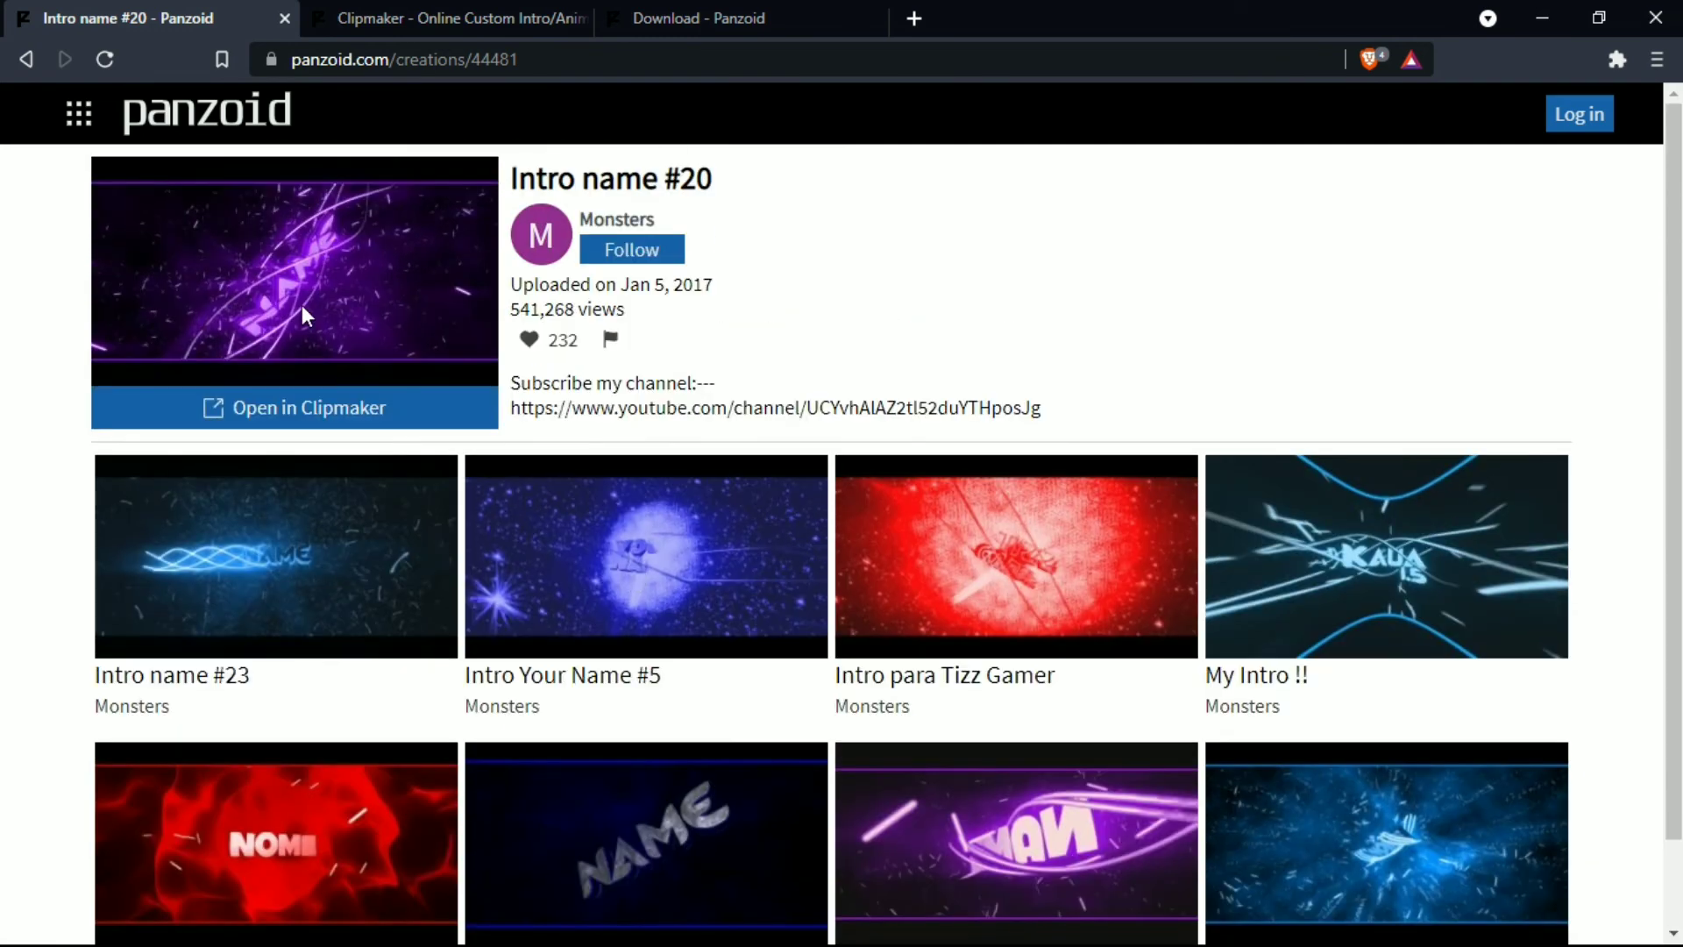
pyautogui.click(34, 61)
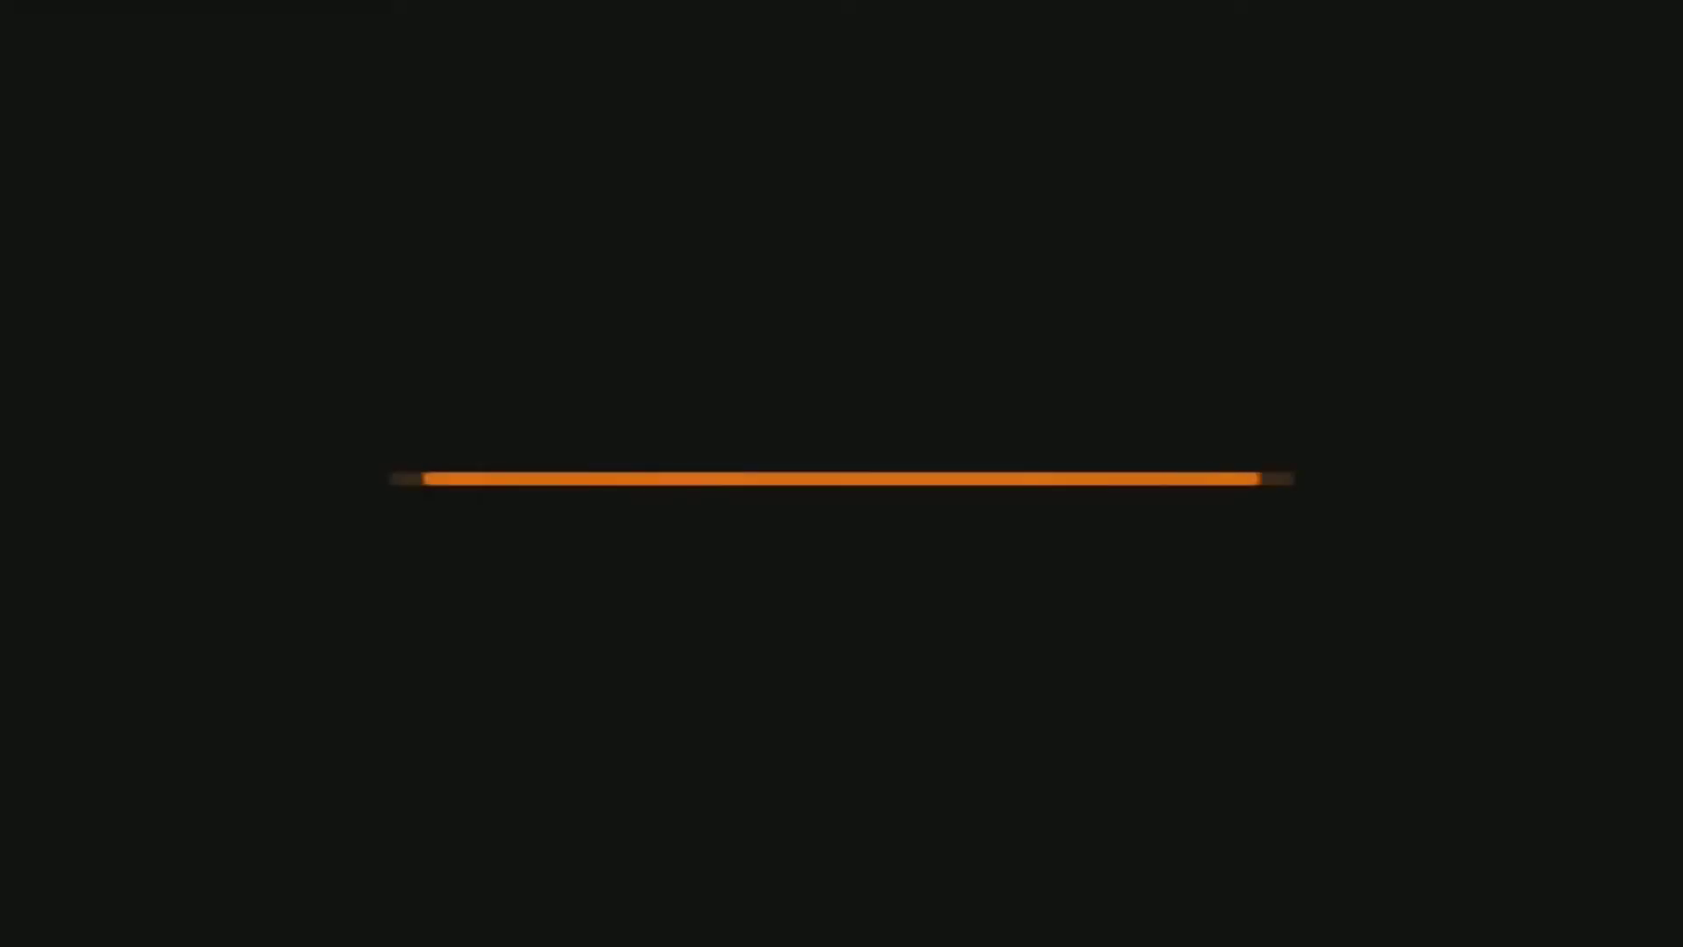